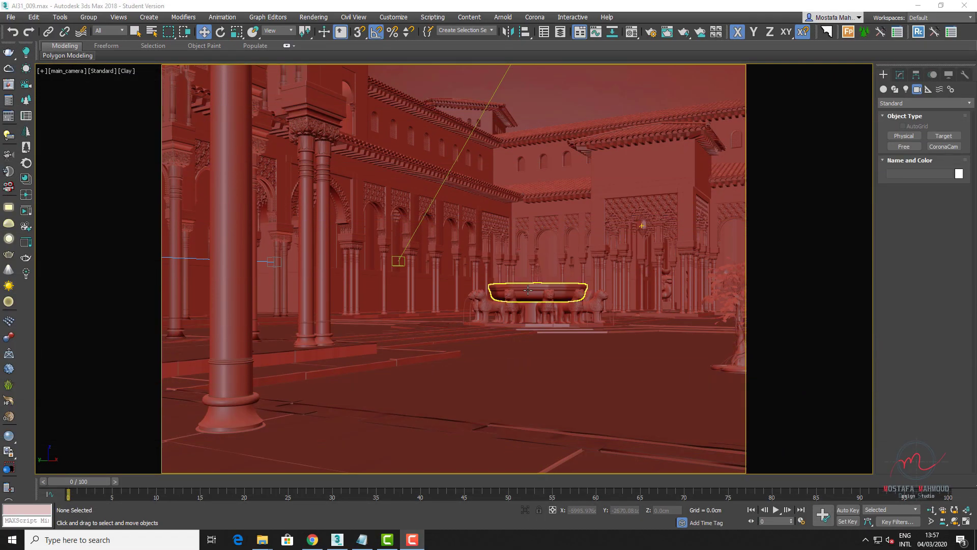
- Select the fountain and set the viewport to Clay shading with the Standard preset
left_click(528, 290)
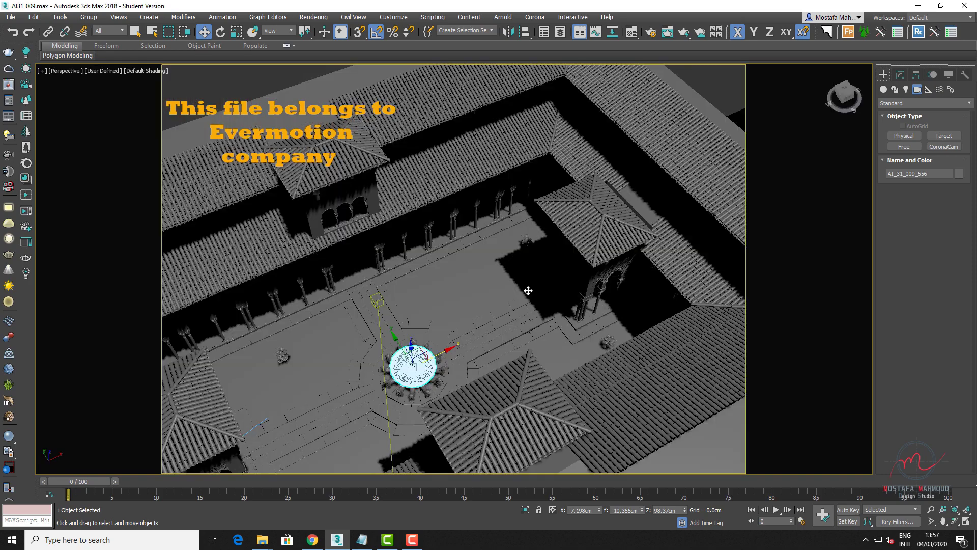
mouse_move(528, 290)
middle_mouse_down("alt")
mouse_move(494, 327)
mouse_move(469, 327)
middle_mouse_up("alt")
left_click(147, 71)
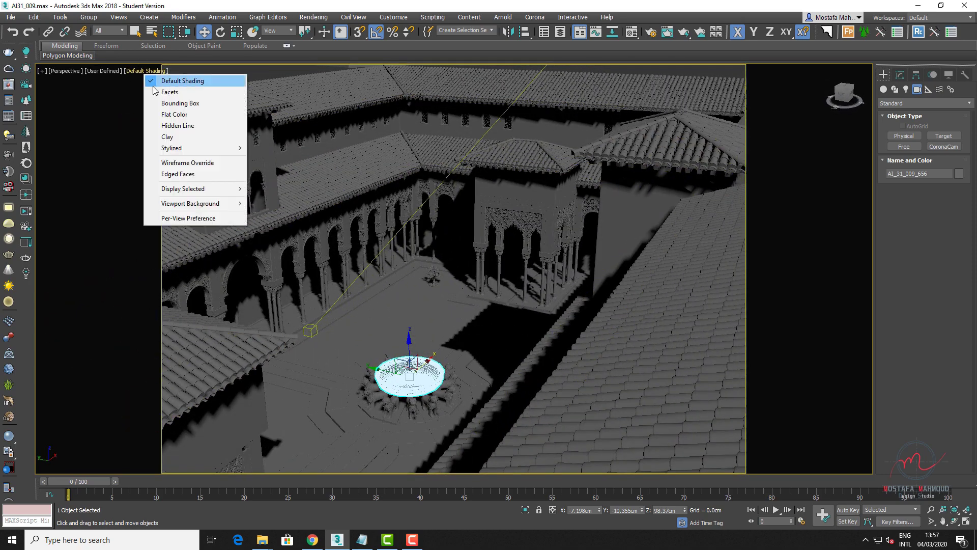
left_click(168, 137)
left_click(114, 71)
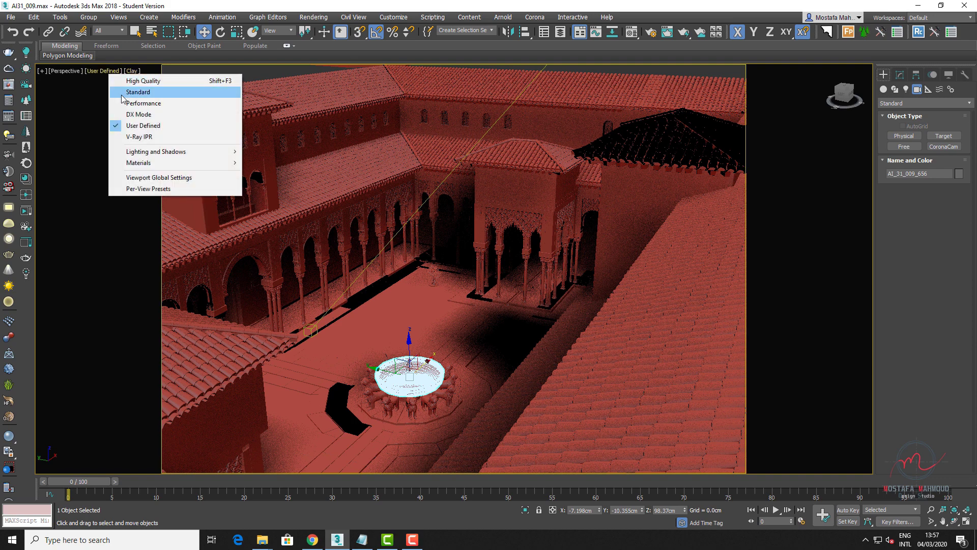
left_click(122, 93)
- Frame the fountain in Top view and zoom out over the whole courtyard
key("z")
key("t")
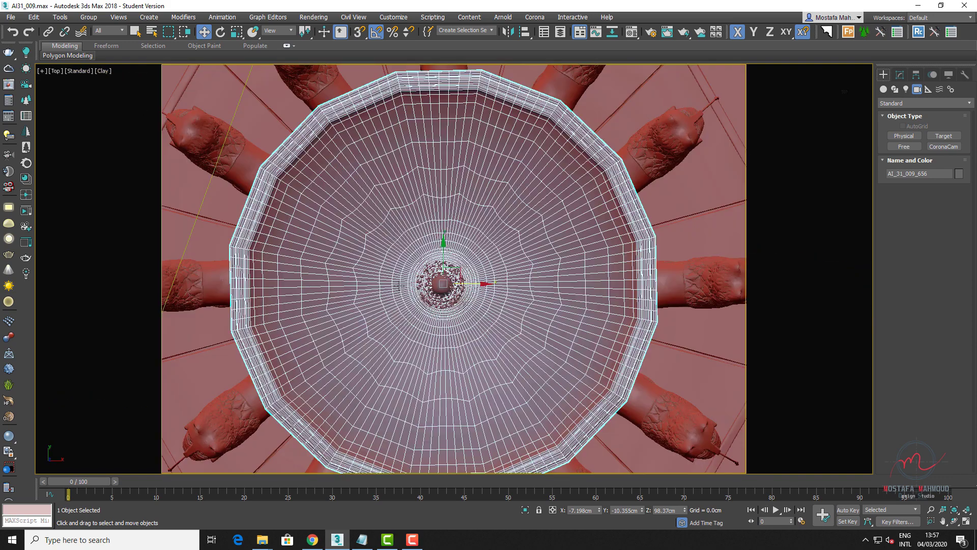
scroll(400, 286, "down", 3)
scroll(399, 286, "down", 5)
scroll(801, 158, "down", 2)
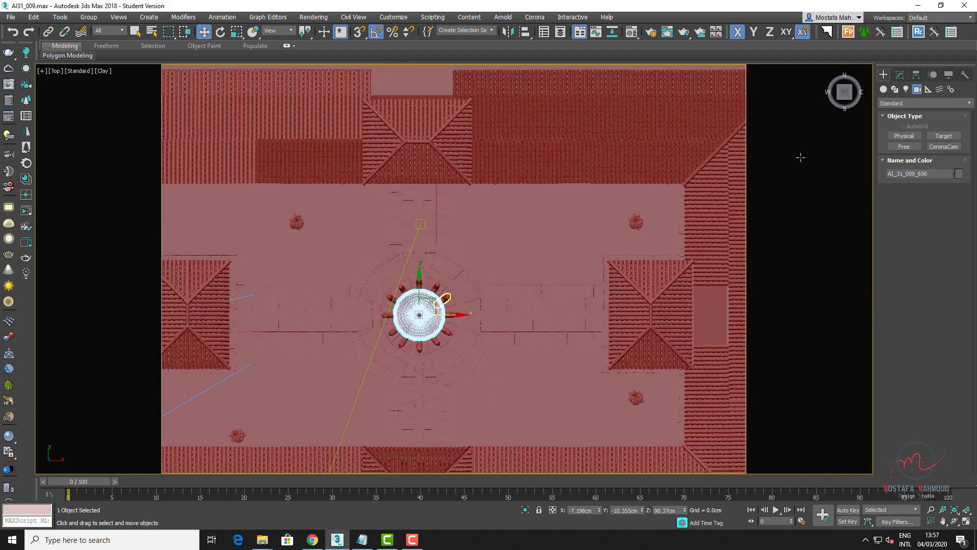
- Create a physical camera by dragging out from the fountain
left_click(904, 136)
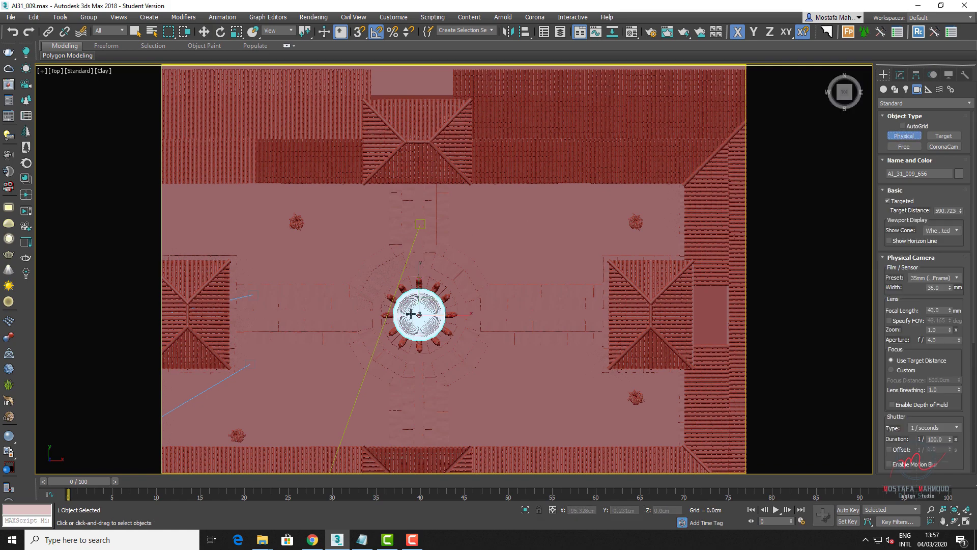
scroll(412, 313, "up", 2)
left_click_drag(424, 315, 424, 162)
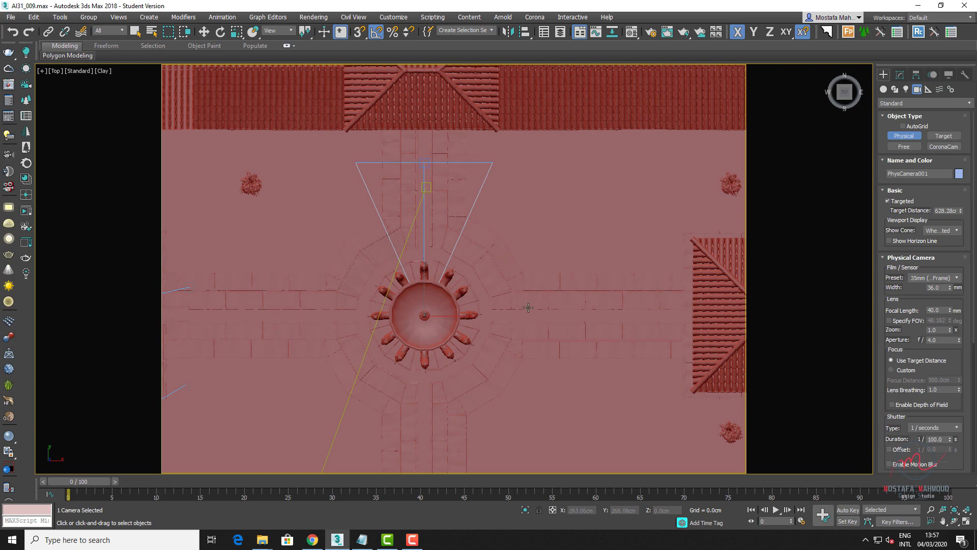
mouse_move(528, 308)
middle_mouse_down("alt")
mouse_move(436, 254)
mouse_move(384, 282)
middle_mouse_up("alt")
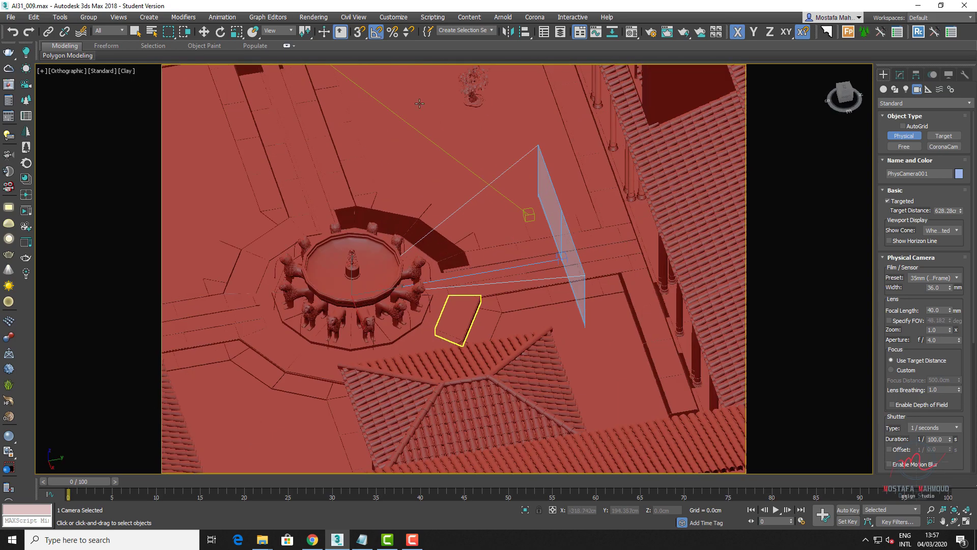
- Align the camera pivot-to-pivot with the fountain
left_click(204, 32)
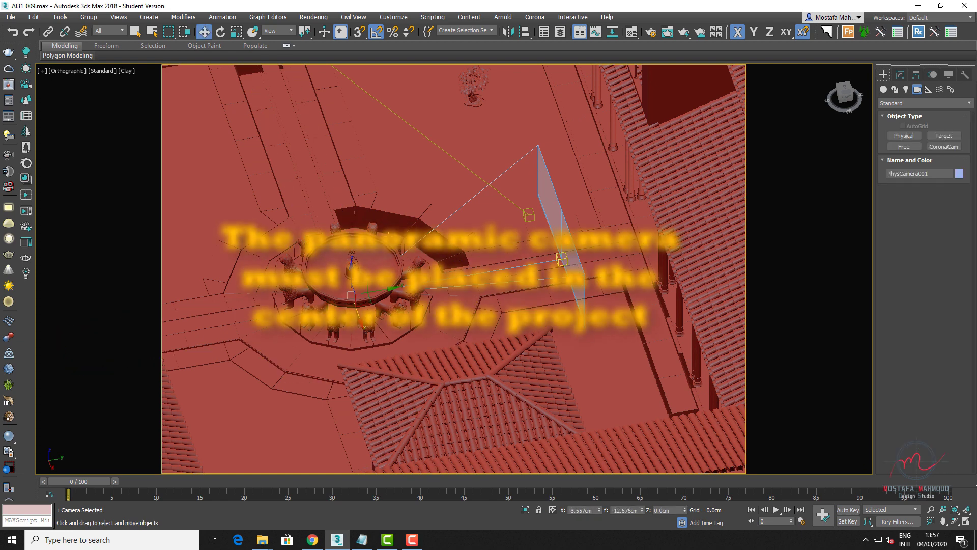
left_click(524, 31)
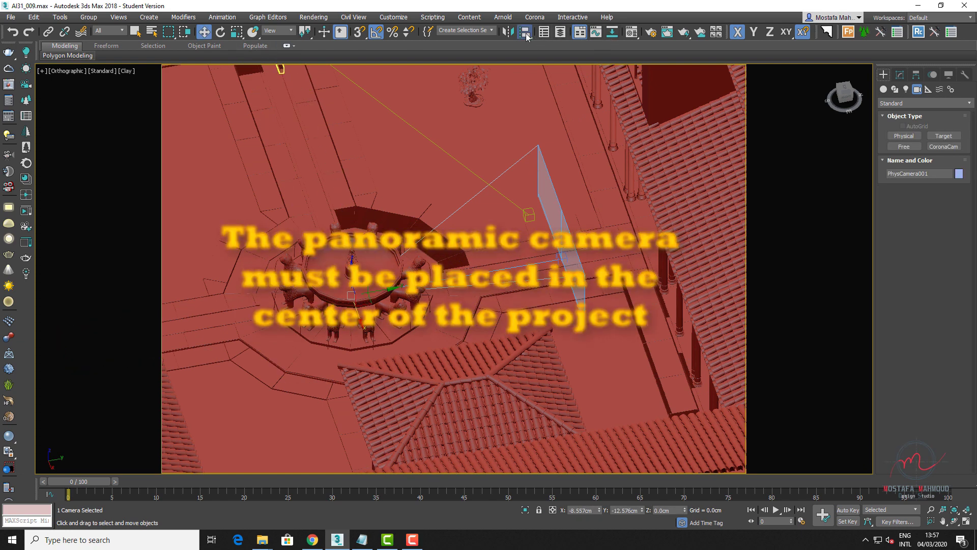
left_click(350, 277)
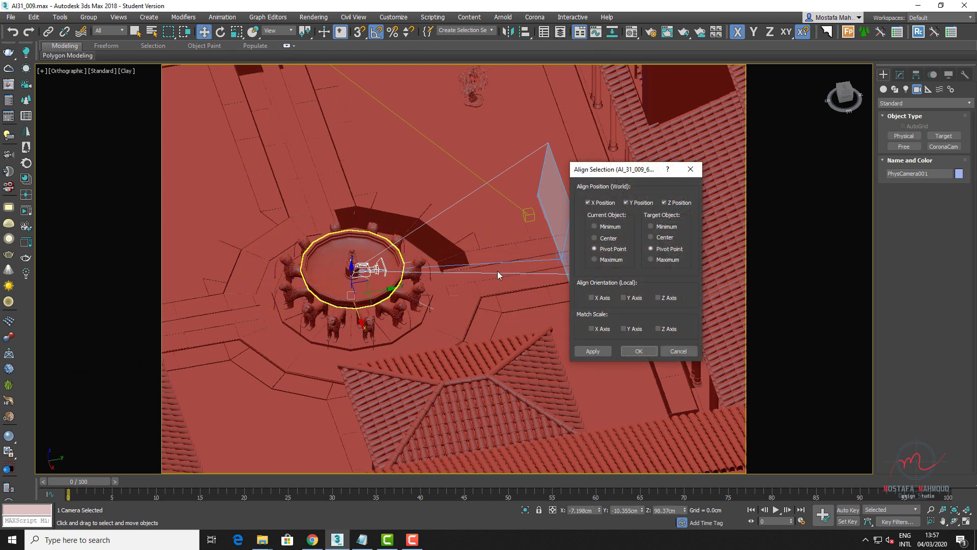
left_click(640, 352)
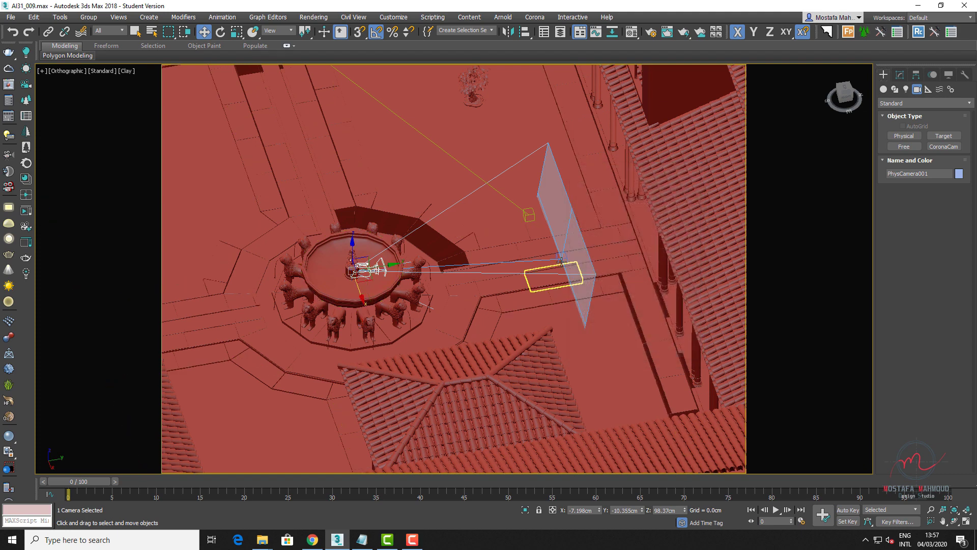
- Align the camera target to the fountain, then move it out along Y
left_click(562, 257)
left_click(524, 31)
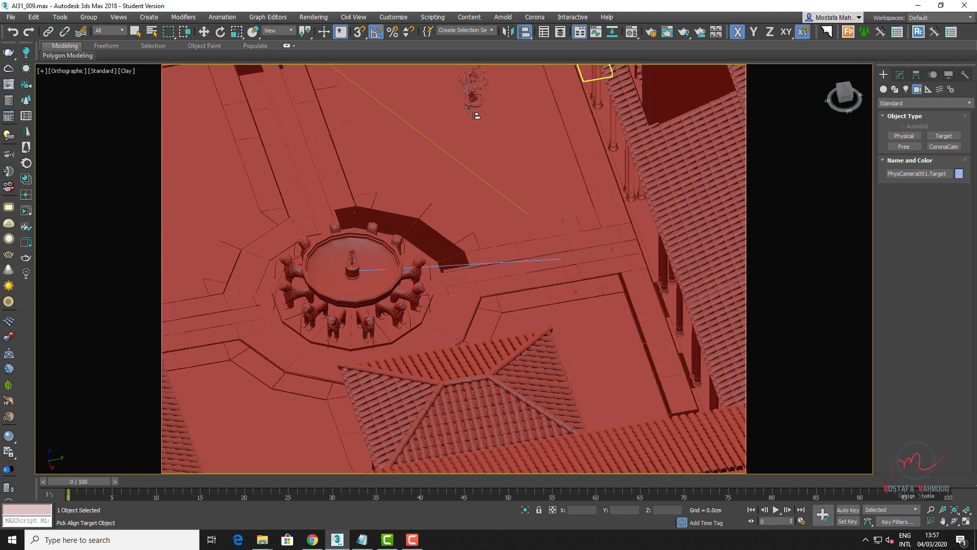
left_click(350, 273)
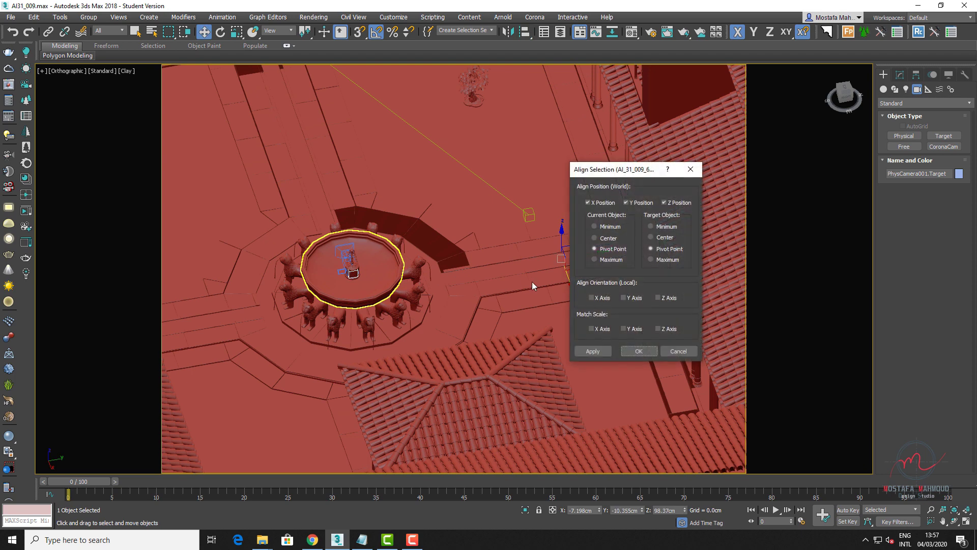
left_click(651, 352)
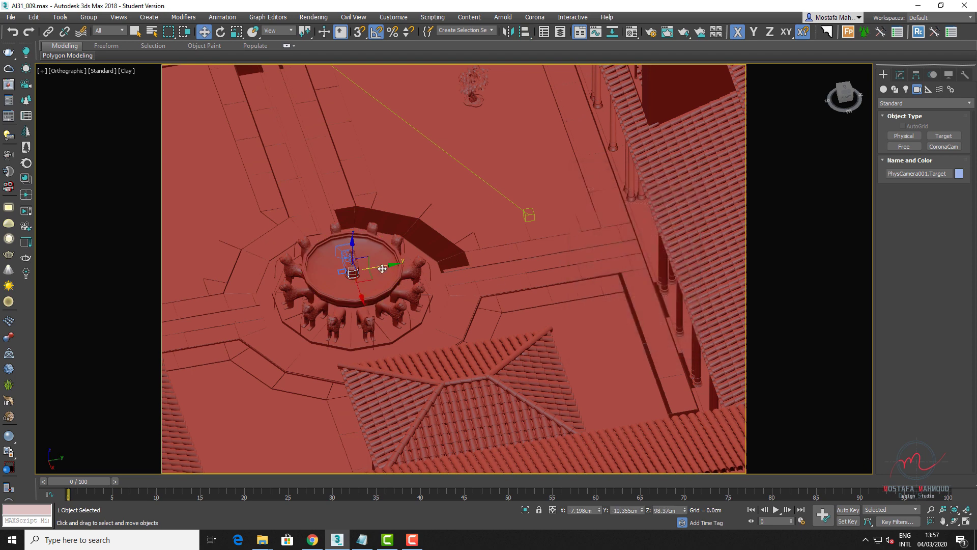
mouse_move(379, 268)
left_mouse_down()
mouse_move(549, 253)
mouse_move(626, 224)
left_mouse_up()
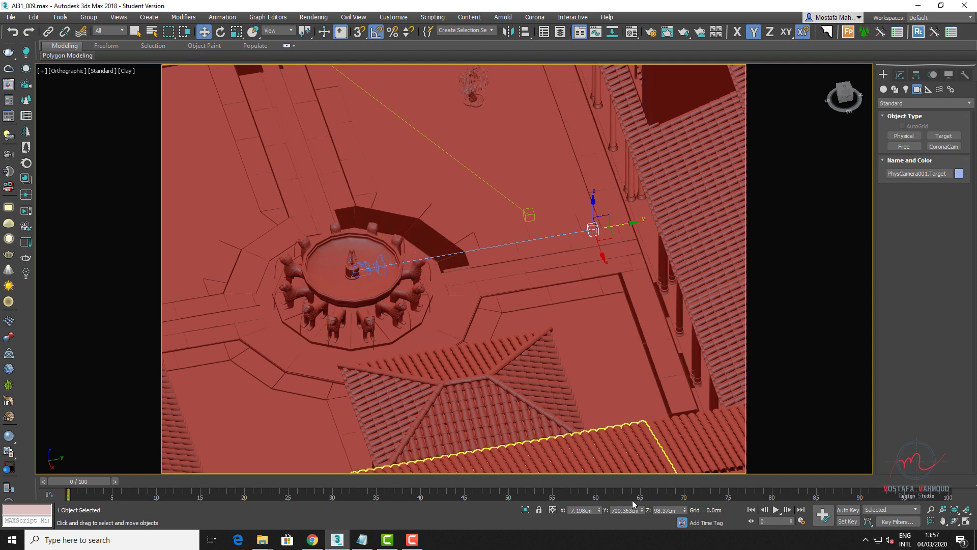
- Set the camera target's Z height to 300 cm
left_click(665, 509)
type("300")
key("Return")
scroll(366, 264, "up", 3)
- Raise the camera to Z 300 cm and view the scene through it
left_click(365, 265)
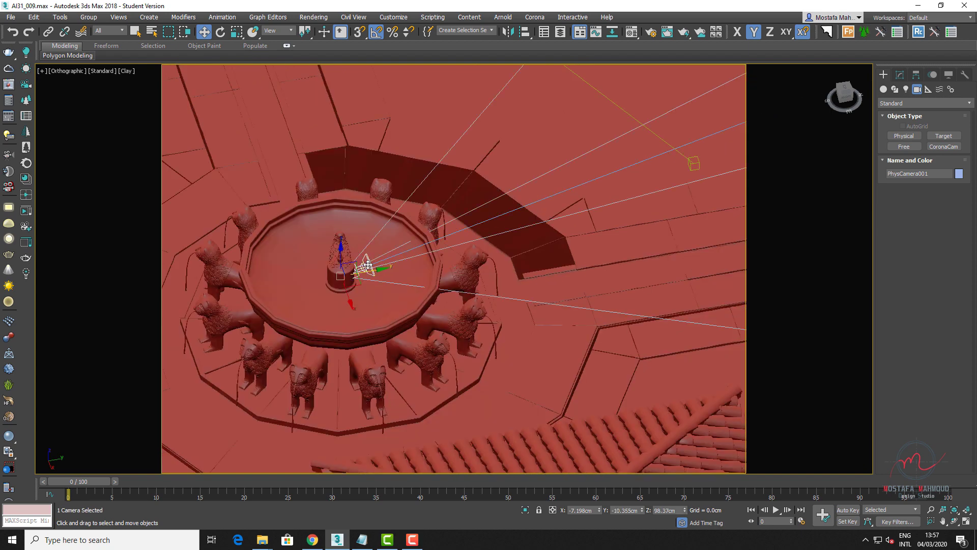
double_click(667, 510)
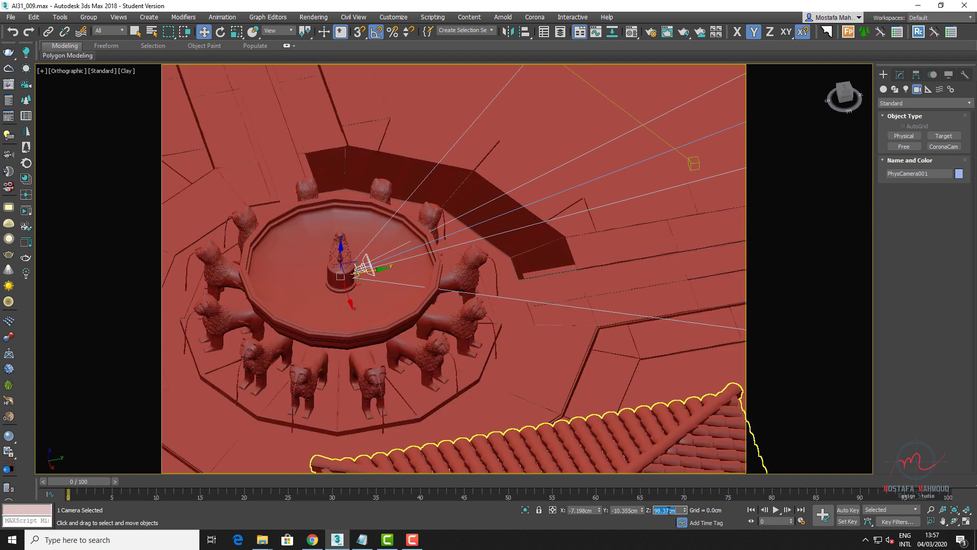
type("300")
key("Return")
scroll(431, 275, "down", 4)
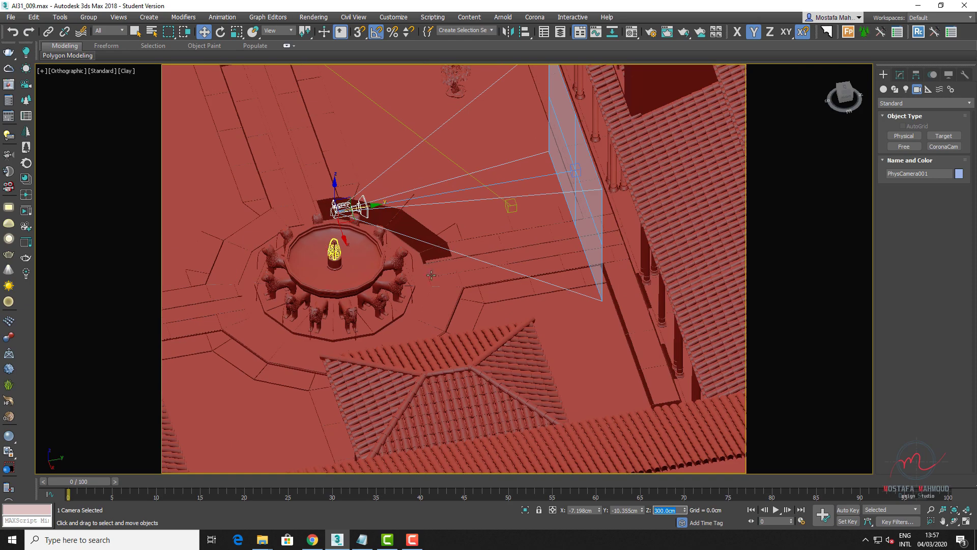
mouse_move(431, 274)
middle_mouse_down("alt")
mouse_move(486, 276)
mouse_move(404, 293)
middle_mouse_up("alt")
scroll(403, 292, "up", 3)
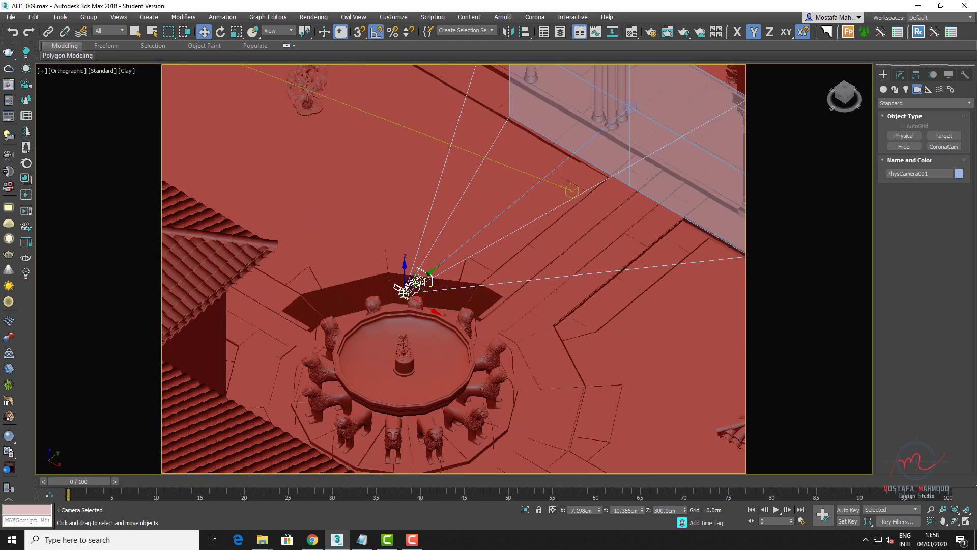
key("c")
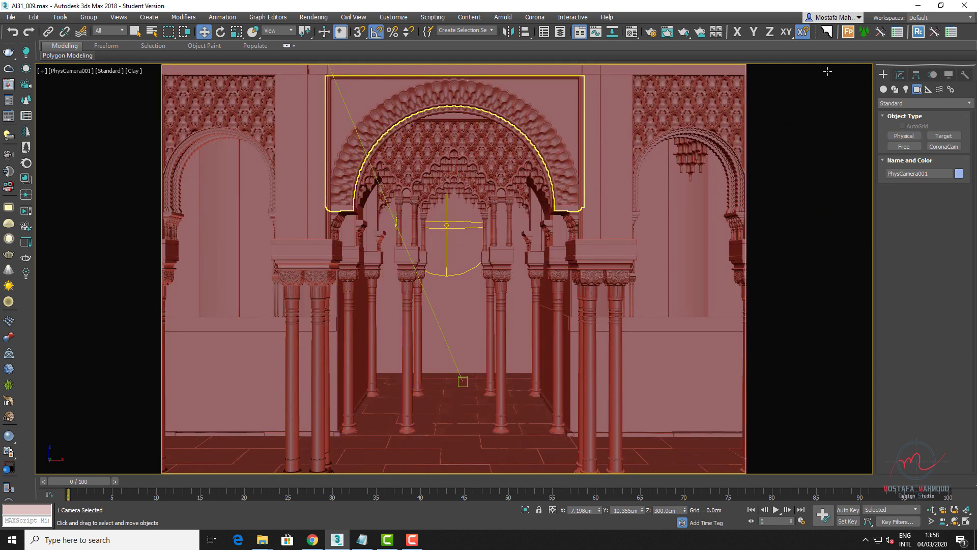
- Rename the physical camera to '360 CAM'
left_click(900, 75)
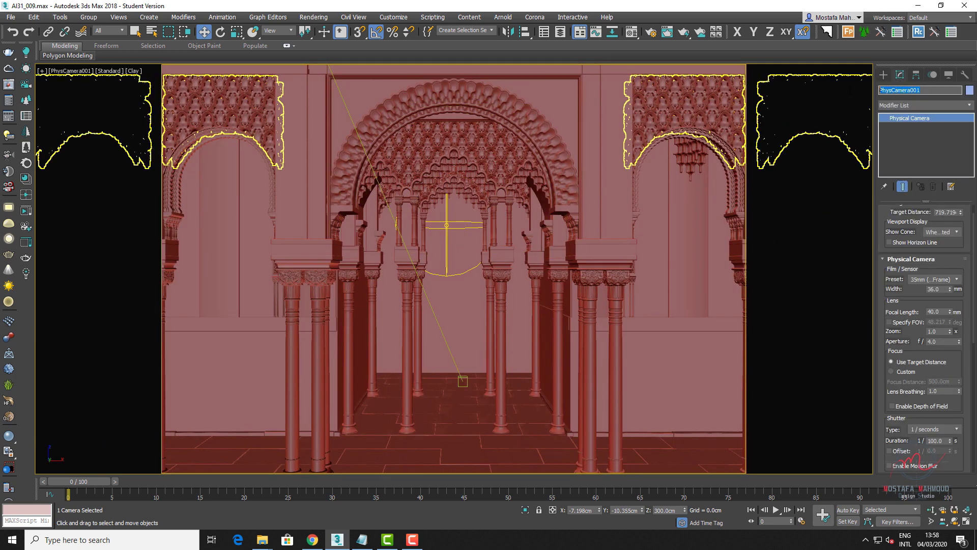
type("AI_31_009_30360 ")
type("cAM")
key("BackSpace")
key("BackSpace")
key("BackSpace")
type("CAM")
key("Return")
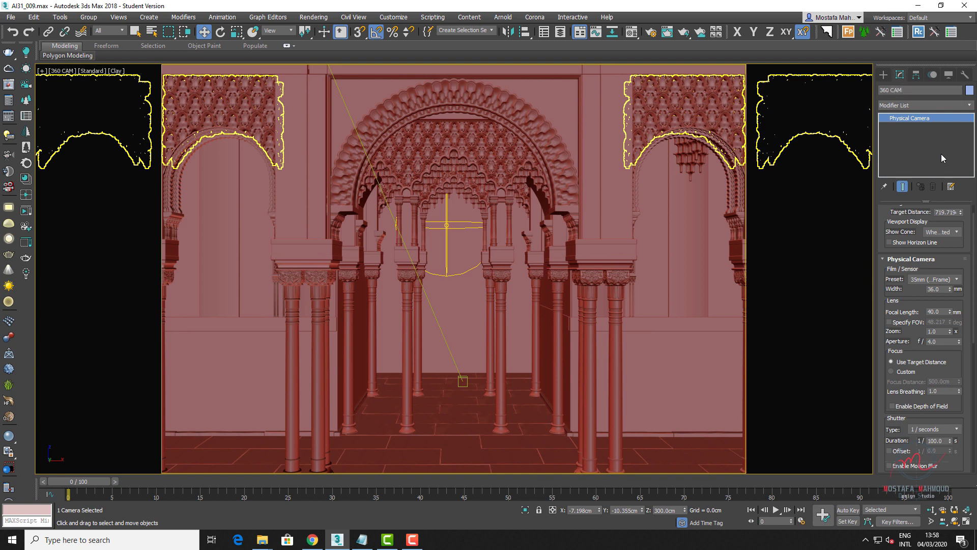
- Review the camera's aperture (f/4.0), shutter duration and manual exposure gain values
left_click(940, 342)
left_click(938, 441)
left_click_drag(975, 328, 974, 375)
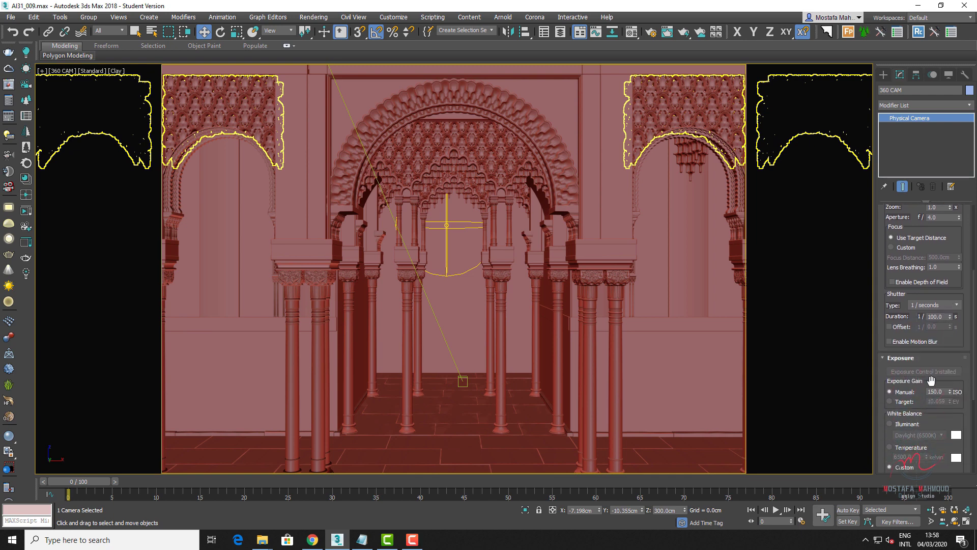
left_click(931, 392)
left_click(459, 315)
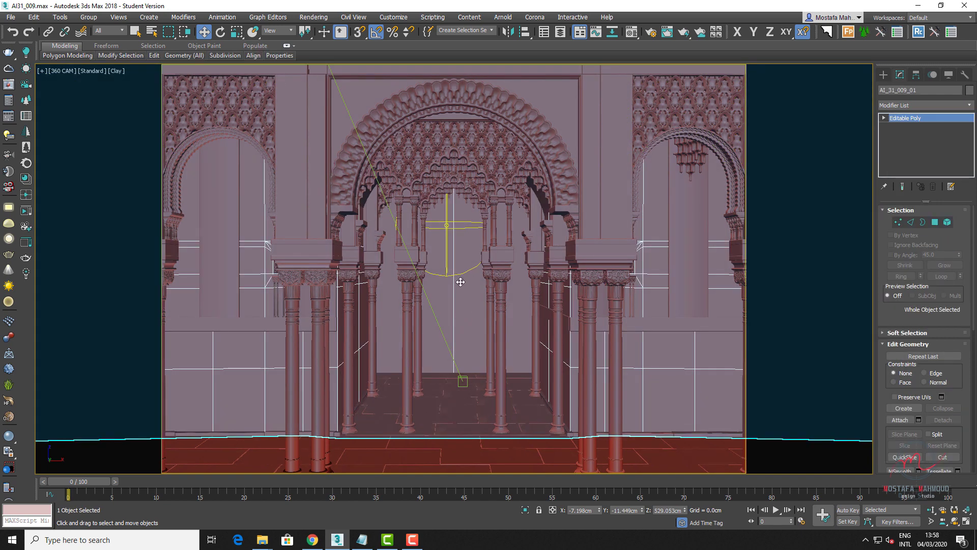
- Open Render Setup's Common parameters and unlock the image aspect ratio
left_click(651, 35)
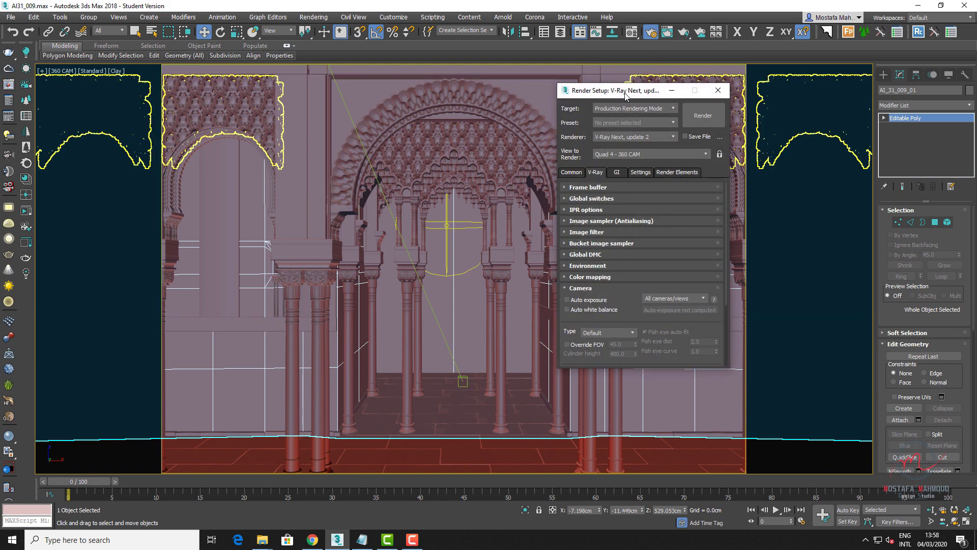
left_click_drag(628, 89, 570, 90)
left_click(511, 176)
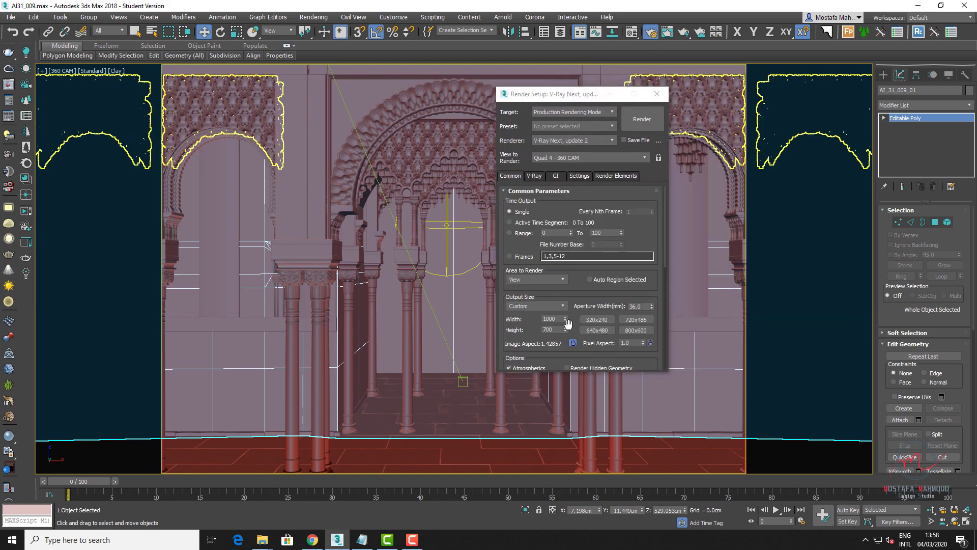
left_click(573, 344)
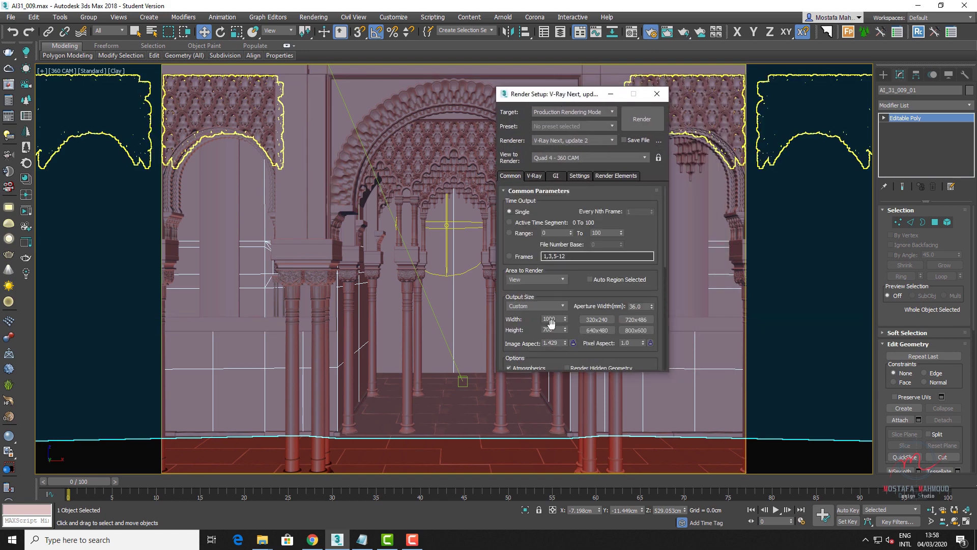
double_click(549, 319)
type("2000")
- Set the output size to 2000 × 1000 and relock the image aspect at 2.0
double_click(550, 330)
type("150")
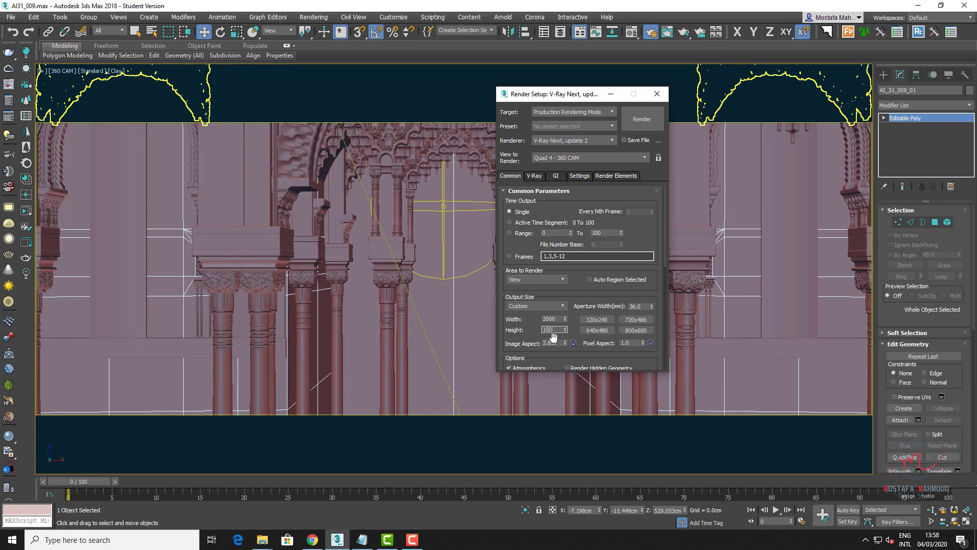
key("Return")
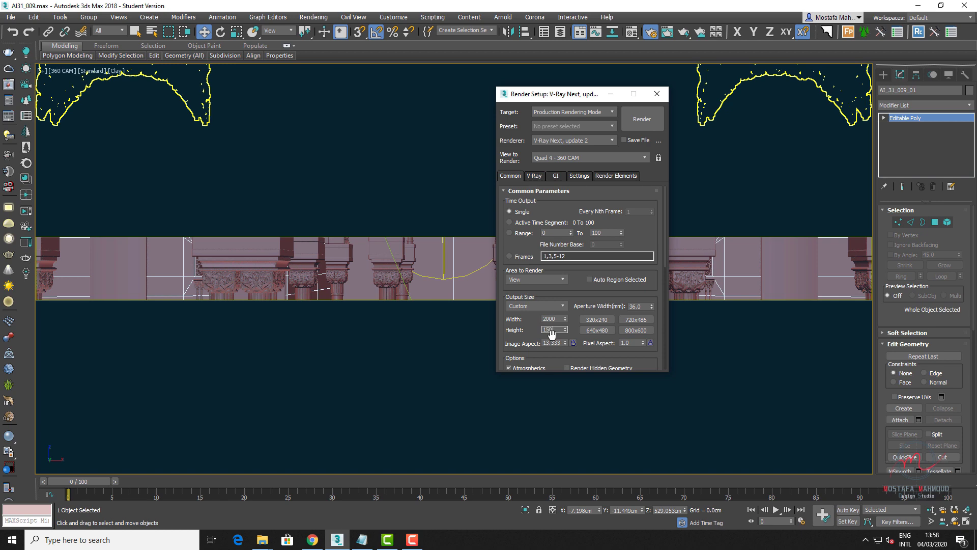
key("Return")
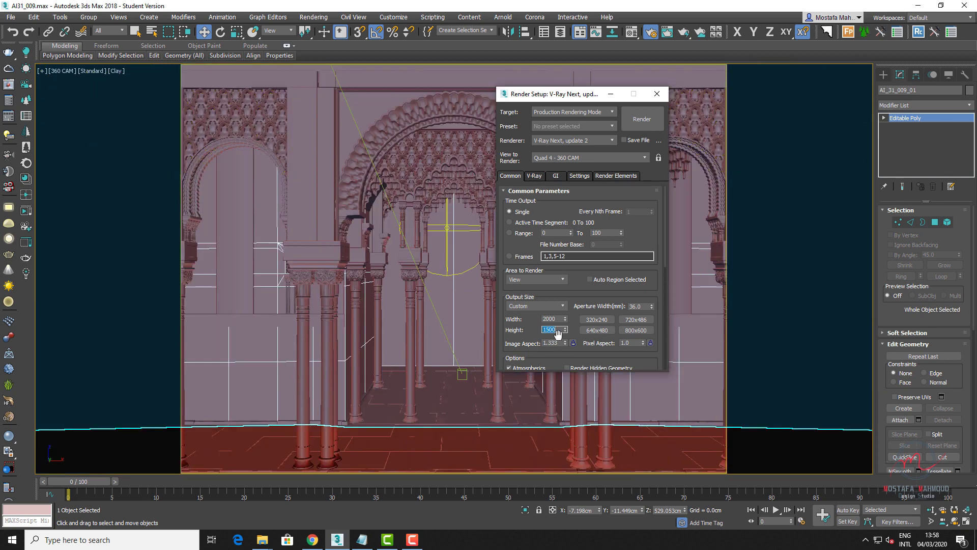
type("0")
key("Return")
left_click(551, 344)
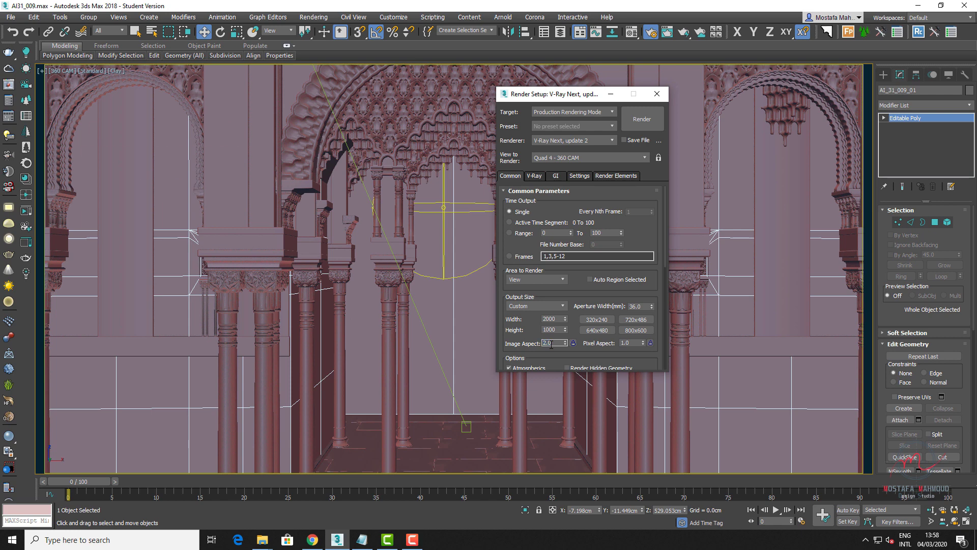
left_click(573, 343)
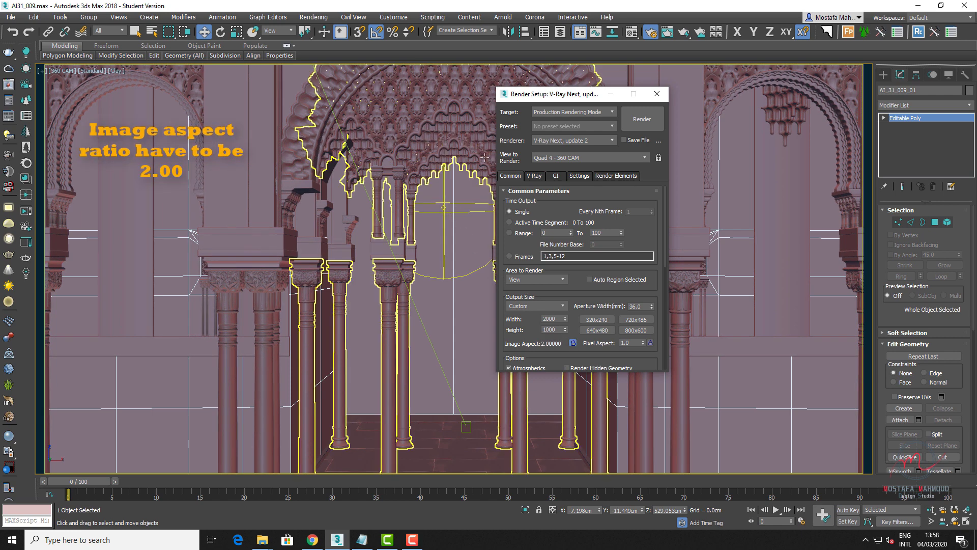
left_click_drag(570, 99, 657, 105)
- Set the V-Ray camera type to Spherical with a 360° field-of-view override
left_click(620, 181)
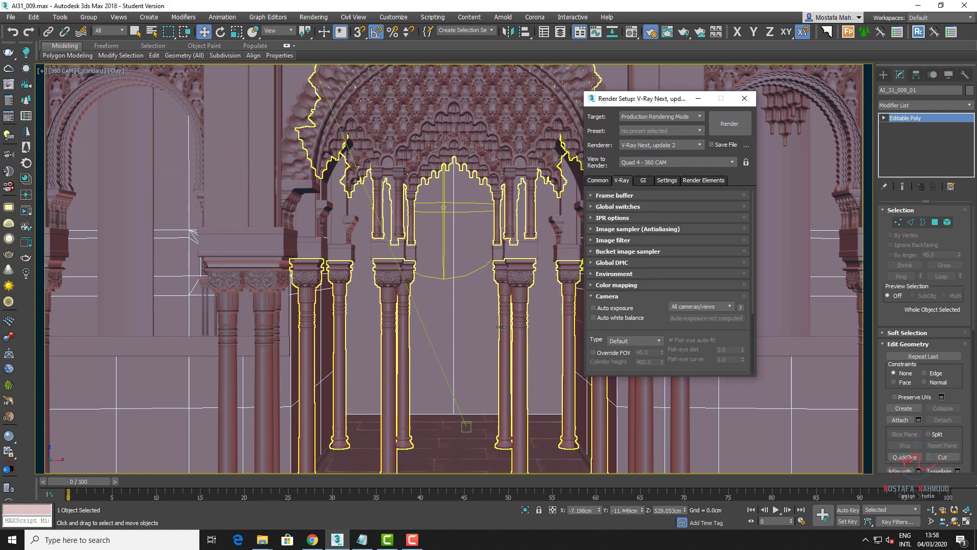
left_click(486, 455)
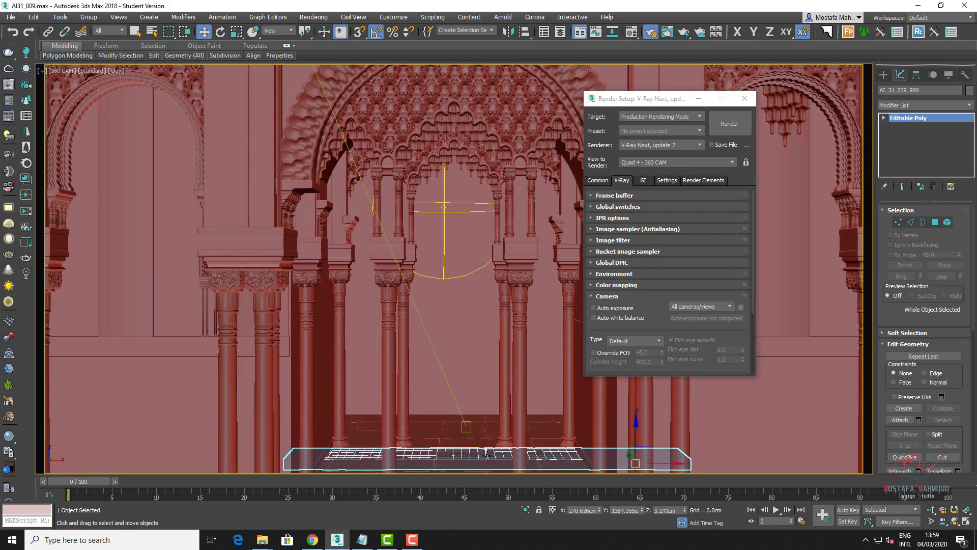
left_click(616, 297)
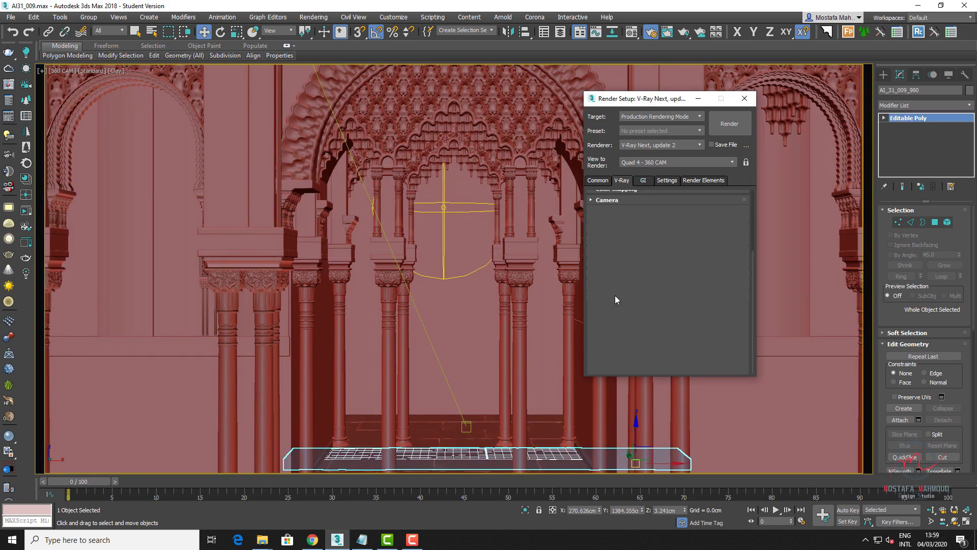
left_click_drag(752, 274, 752, 253)
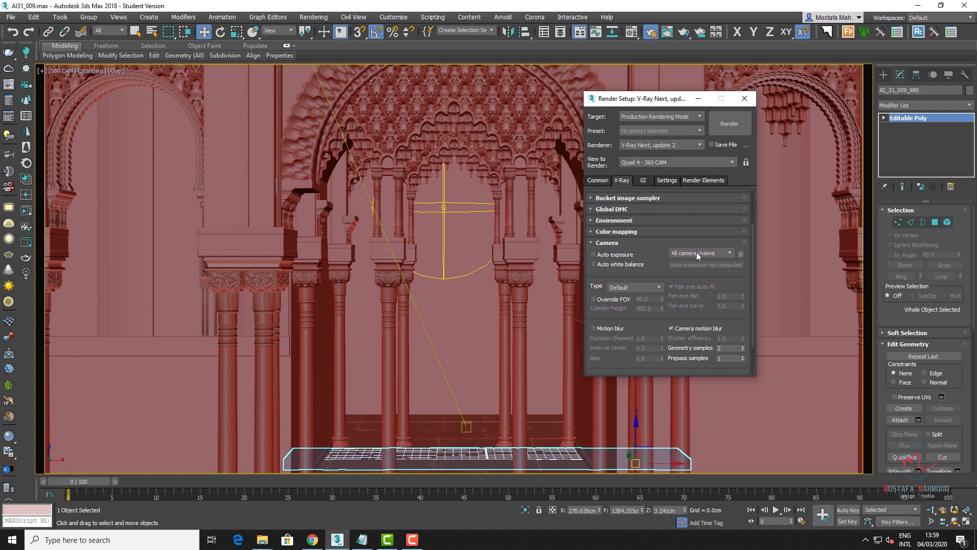
left_click(621, 288)
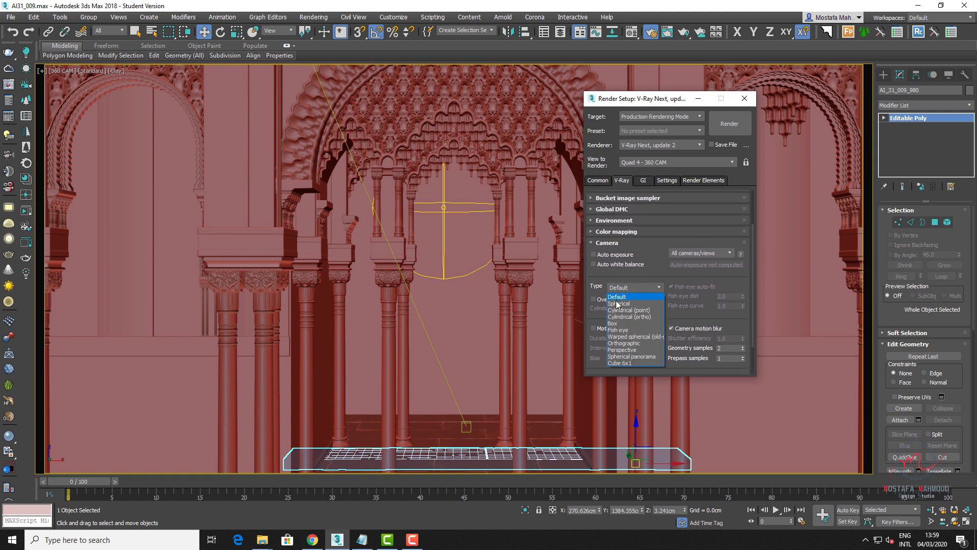
left_click(617, 304)
left_click(611, 300)
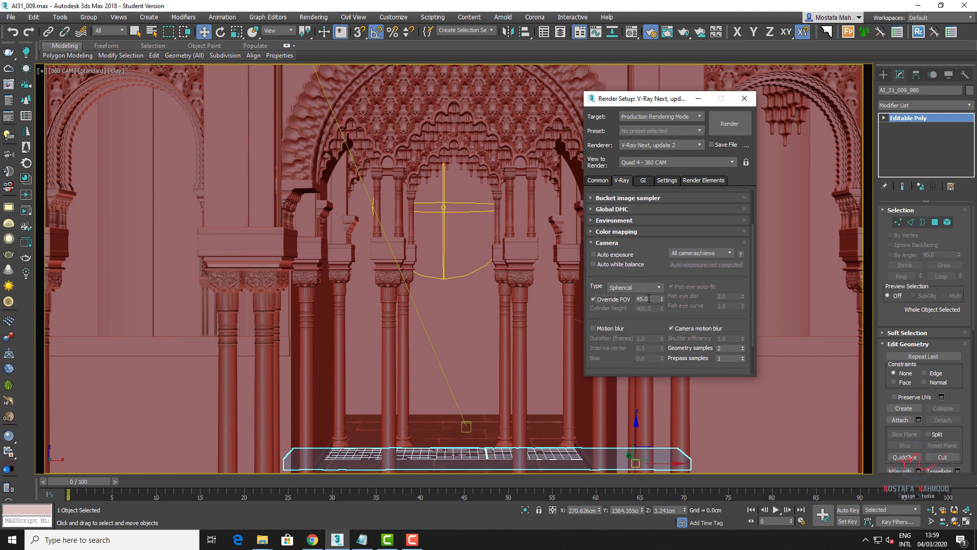
type("360")
key("Return")
- Look over the GI, Settings and Render Elements tabs, then return to Common
left_click_drag(753, 291, 753, 222)
left_click(643, 180)
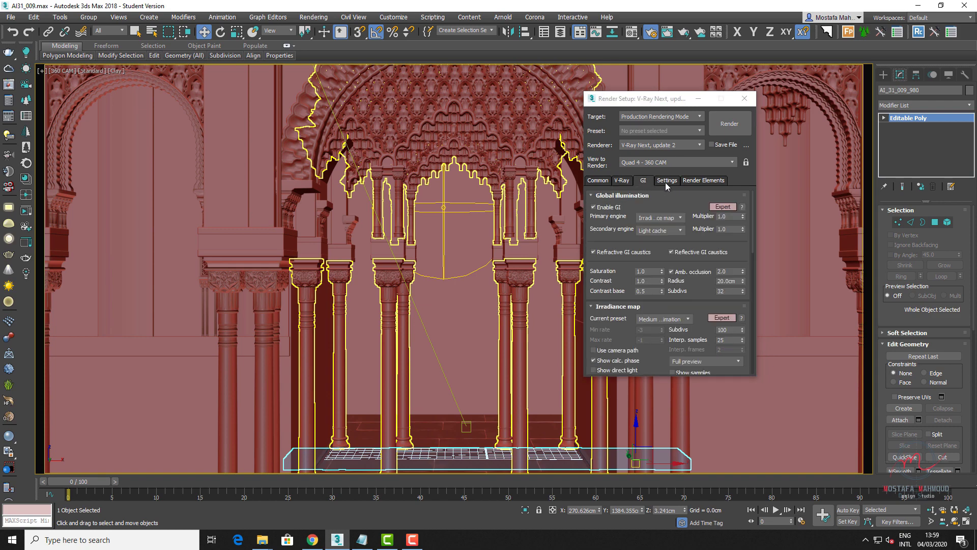
left_click(676, 184)
left_click(694, 183)
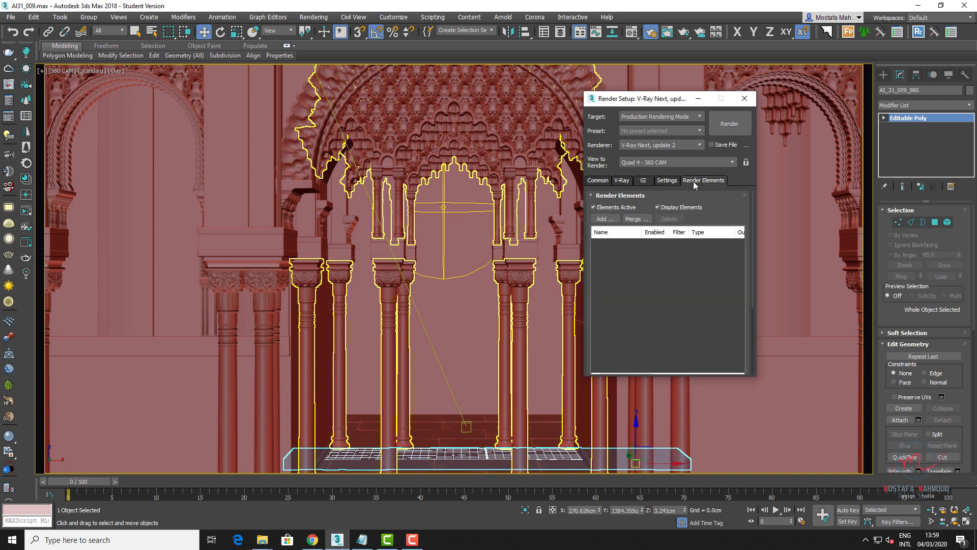
left_click(602, 182)
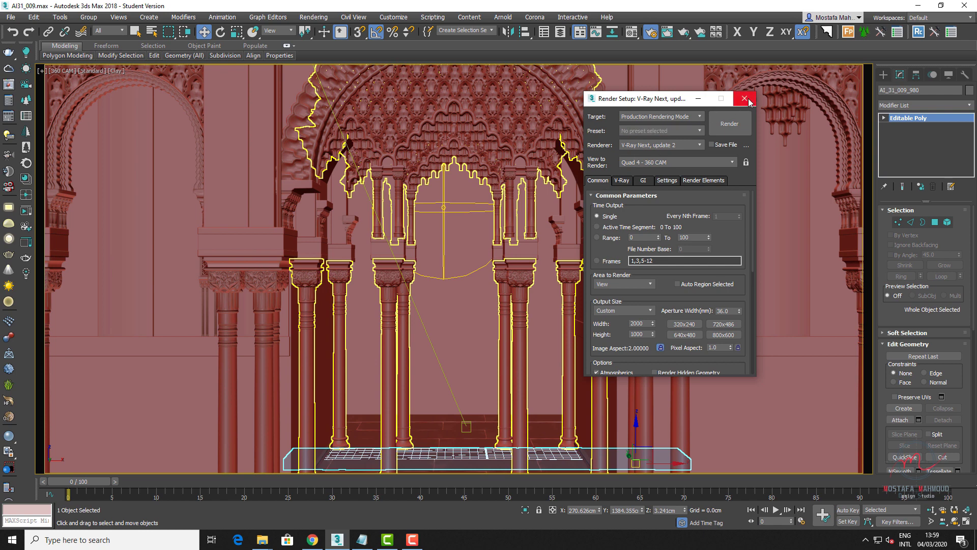
left_click_drag(671, 103, 766, 103)
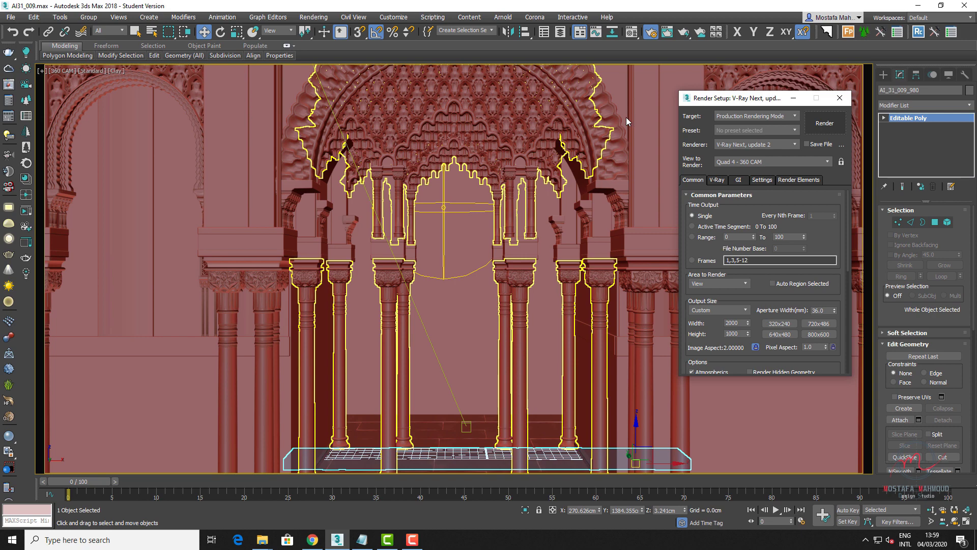
- Start a production render (Shift+Q) of the 360 CAM view
key("shift+q")
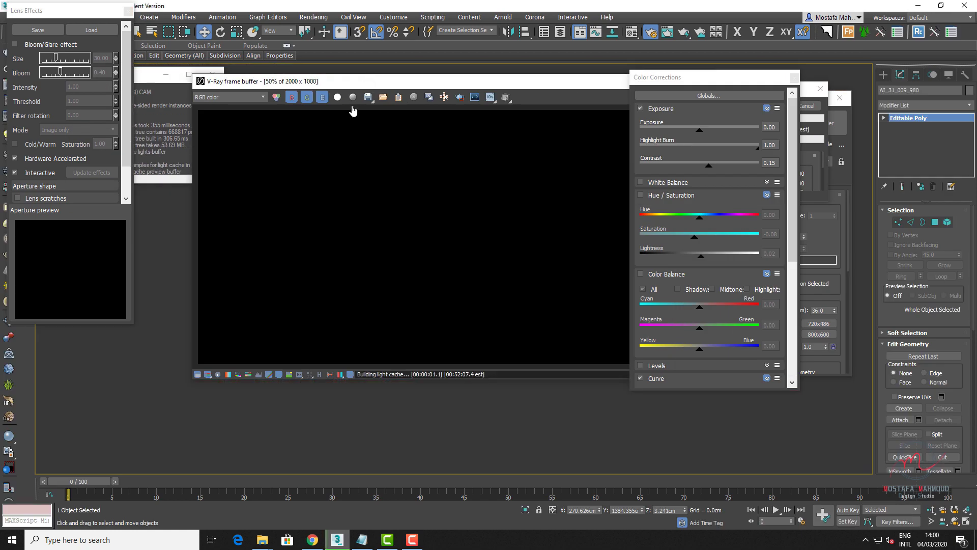
- Close Lens Effects and Color Corrections, inspect the render, and re-render at 3000 × 1500
left_click(350, 377)
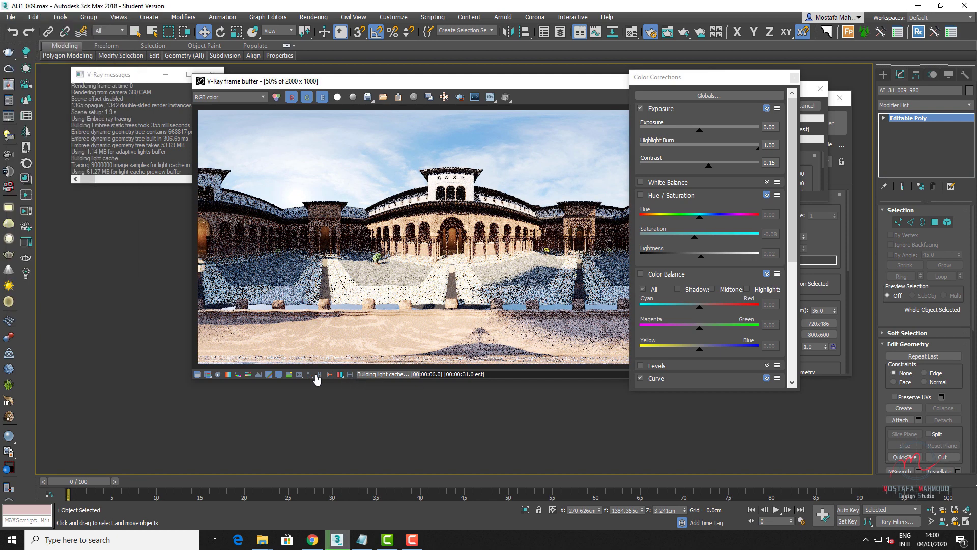
left_click(198, 375)
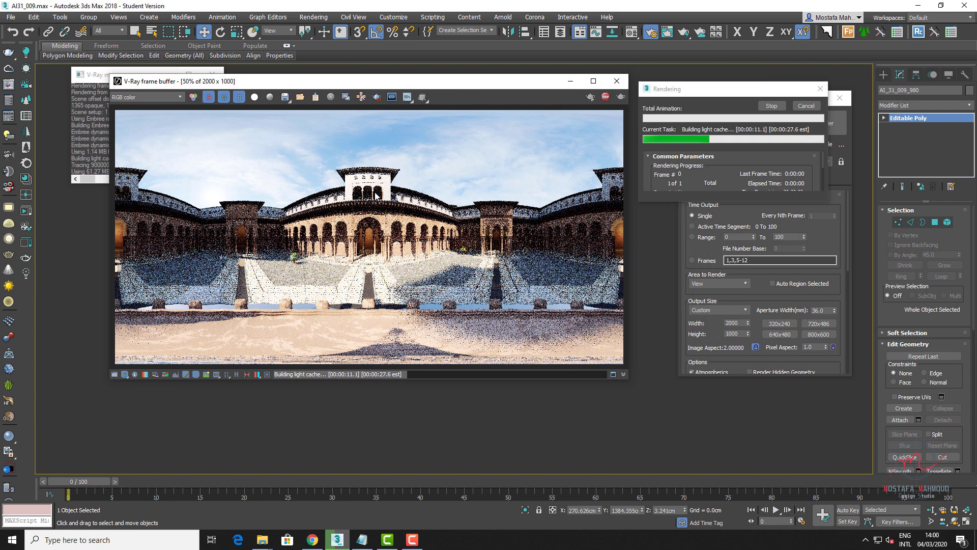
double_click(377, 195)
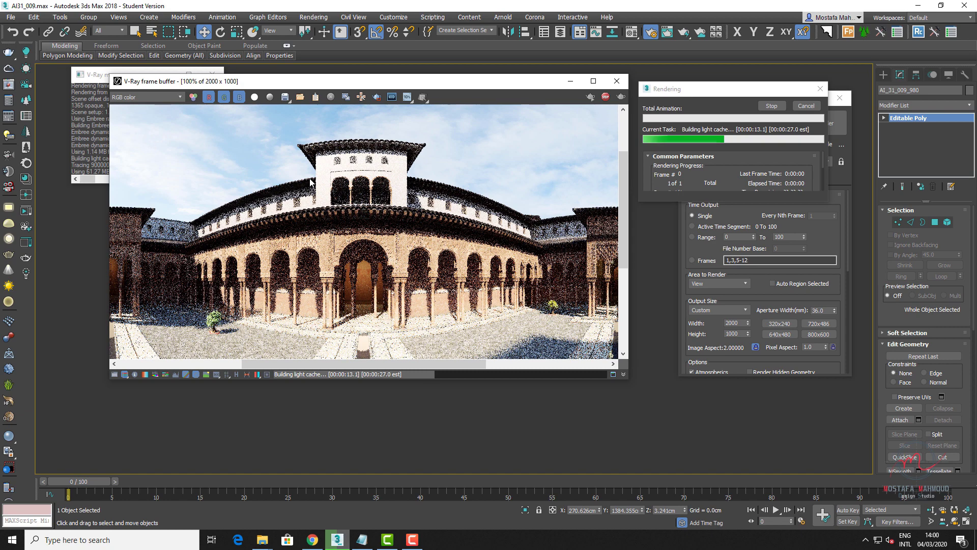
scroll(310, 180, "down", 1)
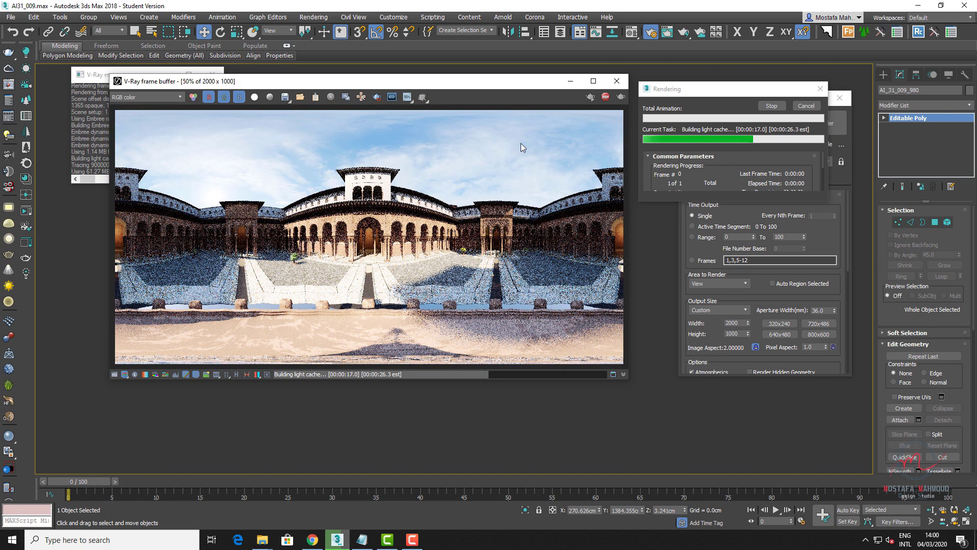
left_click(808, 106)
type("3000")
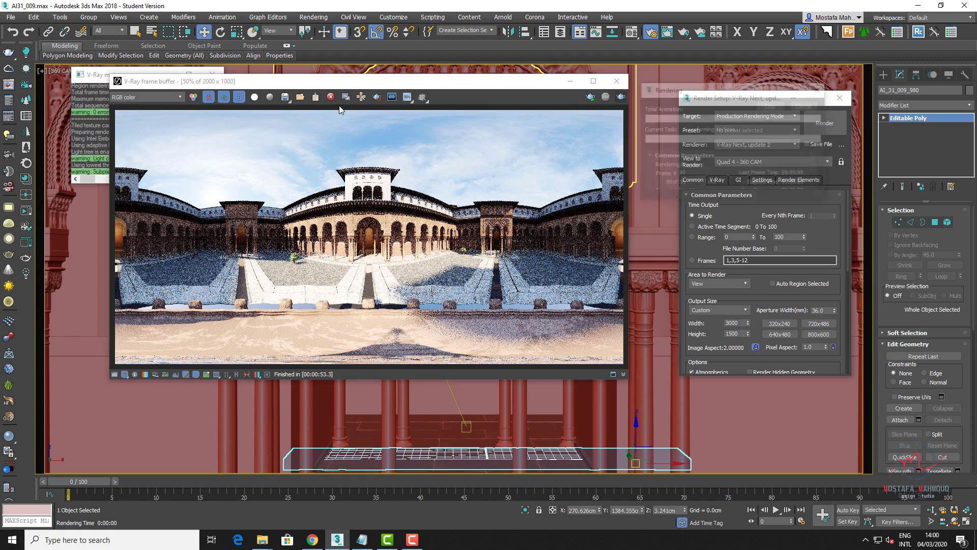
left_click(620, 97)
- Move the frame buffer aside while the 3000 × 1500 panorama renders to completion
left_click_drag(411, 82, 373, 51)
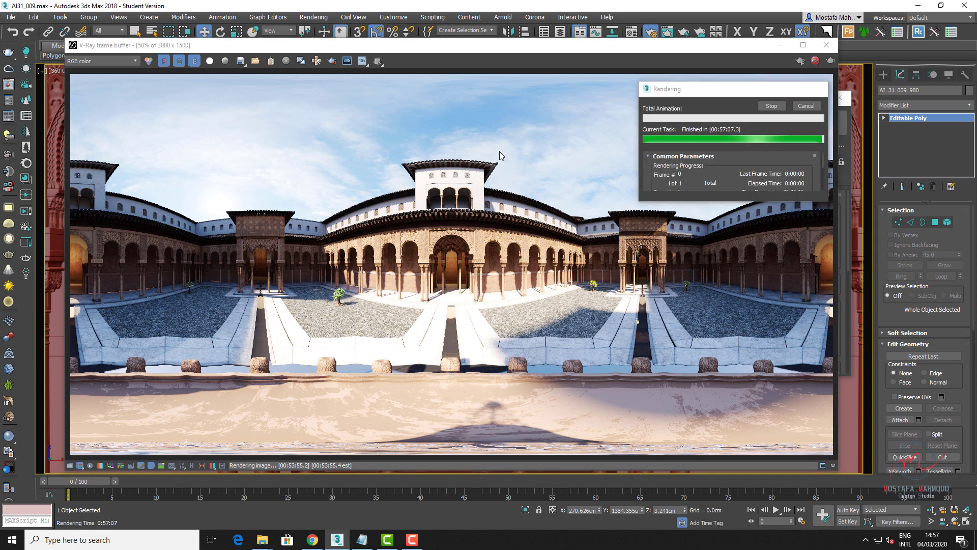
scroll(461, 179, "up", 1)
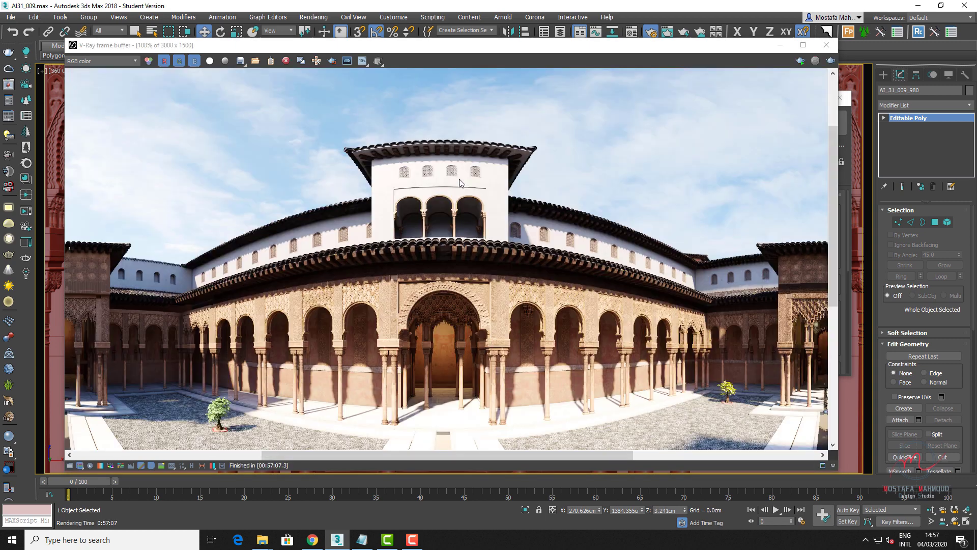
mouse_move(265, 331)
middle_mouse_down()
mouse_move(382, 234)
mouse_move(643, 179)
mouse_move(450, 155)
mouse_move(508, 178)
mouse_move(255, 160)
mouse_move(243, 118)
mouse_move(449, 155)
middle_mouse_up()
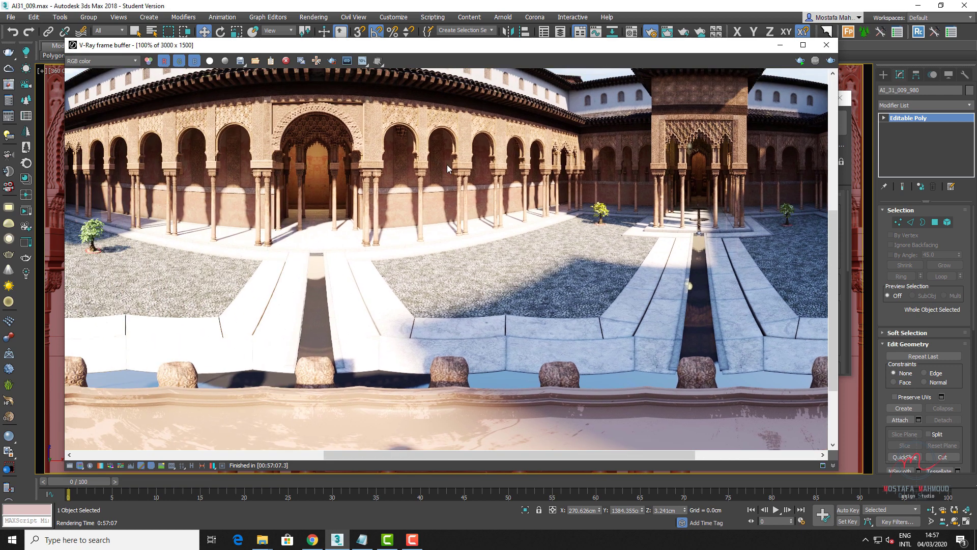
scroll(447, 166, "down", 1)
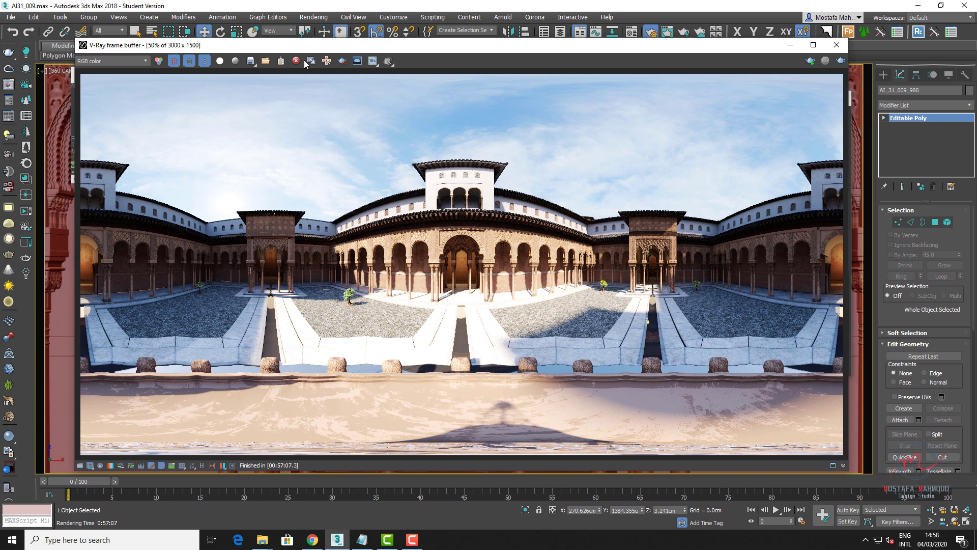
- Save the panorama as JPEG file '360' in folder t360 at quality 100
left_click(241, 60)
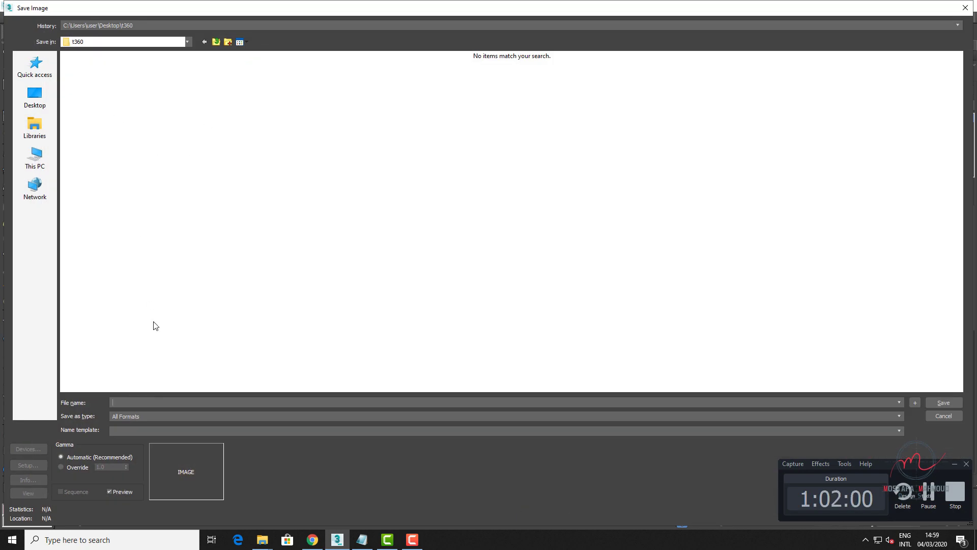
type("360")
left_click(118, 415)
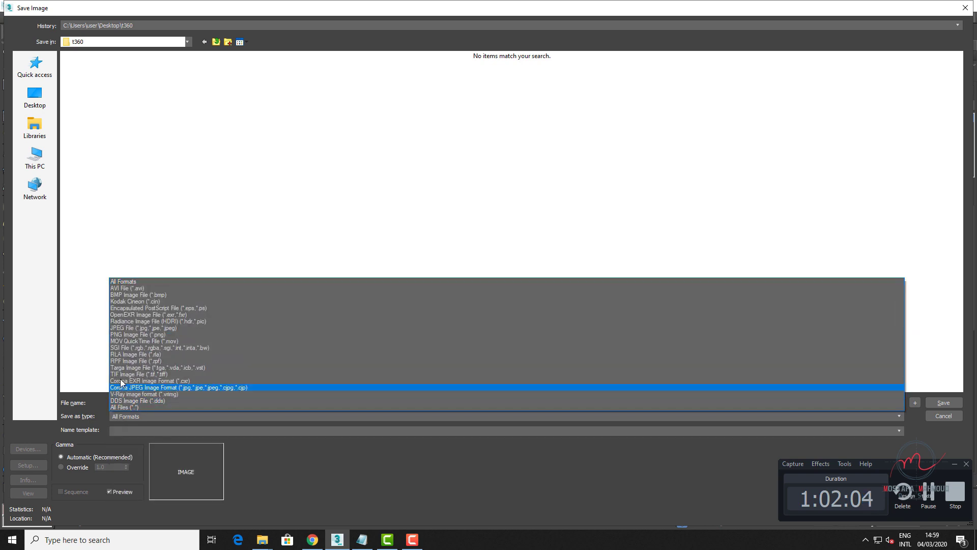
left_click(121, 329)
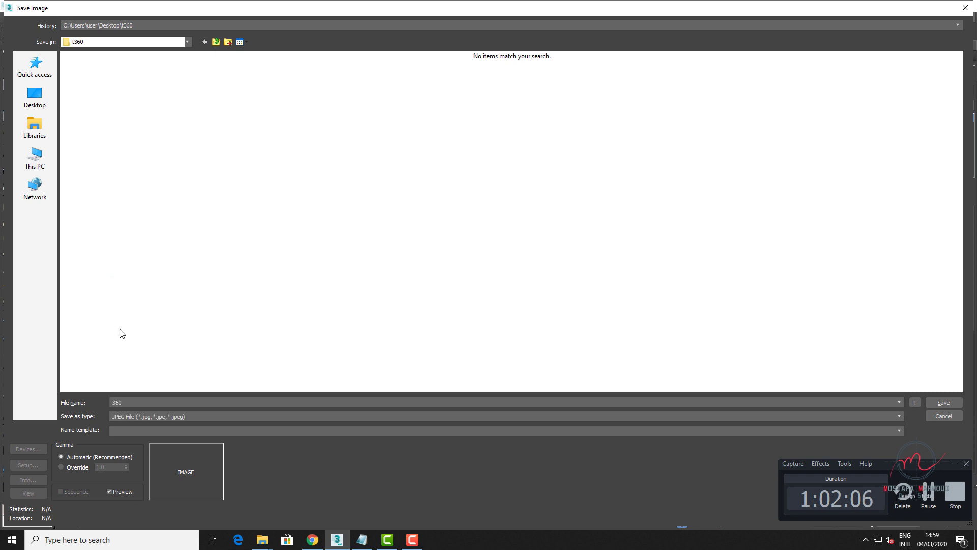
left_click(943, 402)
left_click_drag(545, 239, 559, 240)
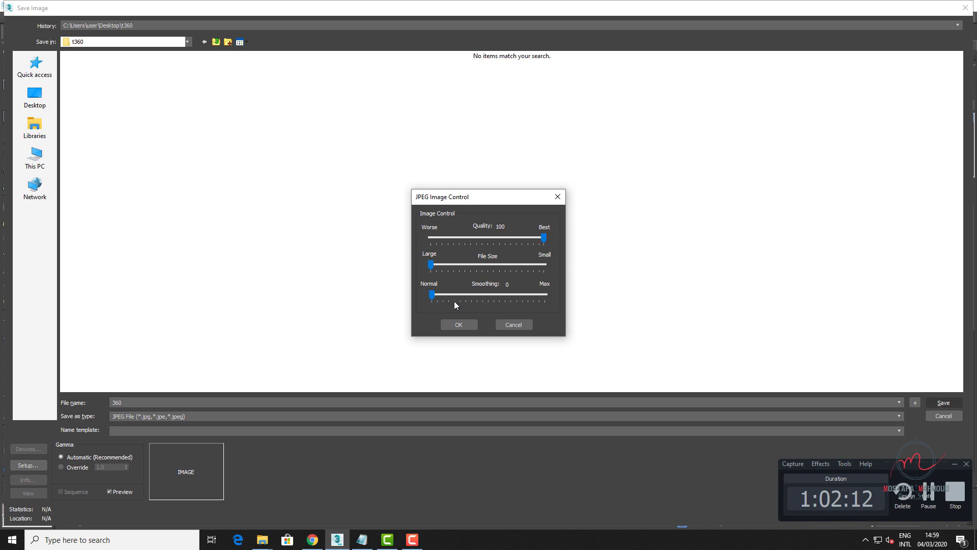
left_click(464, 327)
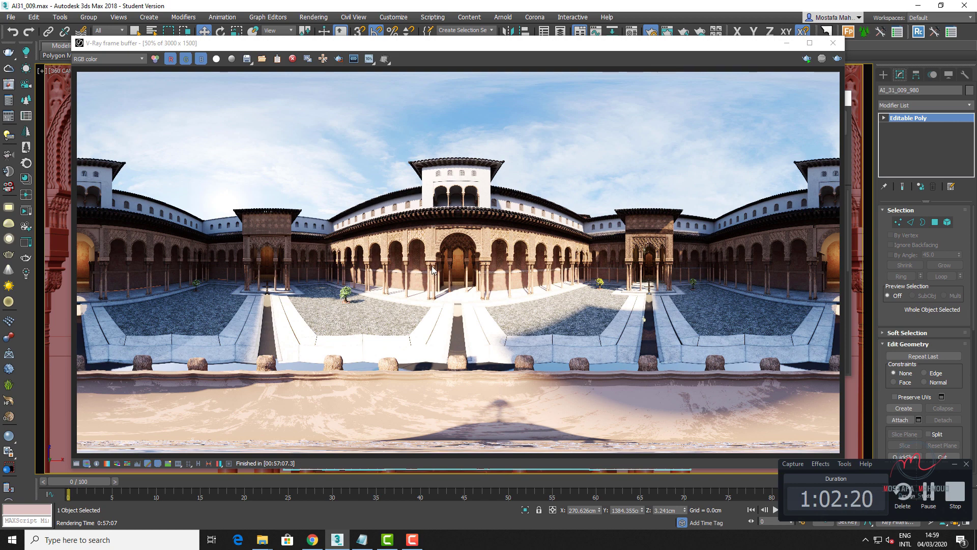
scroll(412, 274, "up", 1)
scroll(412, 273, "down", 1)
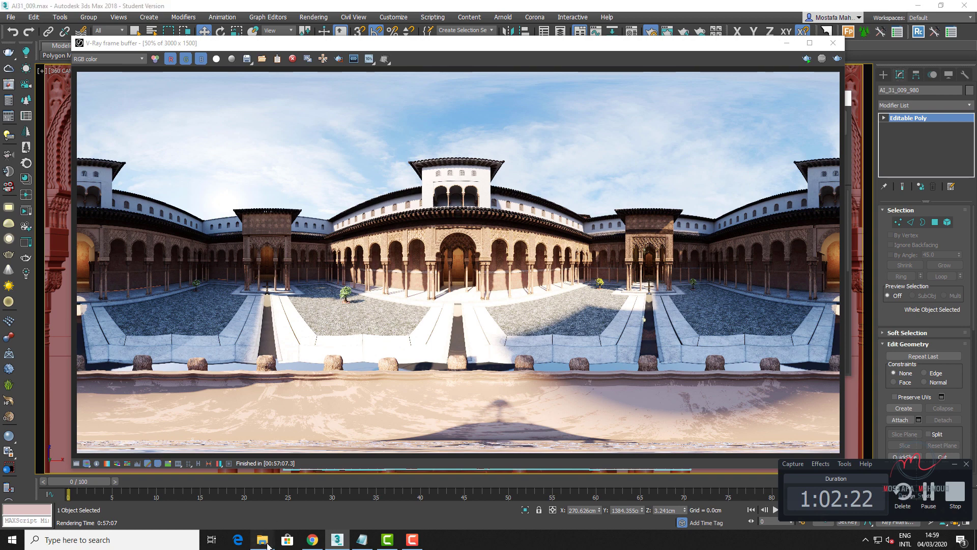
- Preview 360.jpg maximized in Photos, look around it, and show its file information (3000 × 1500, 2.9 MB)
left_click(302, 506)
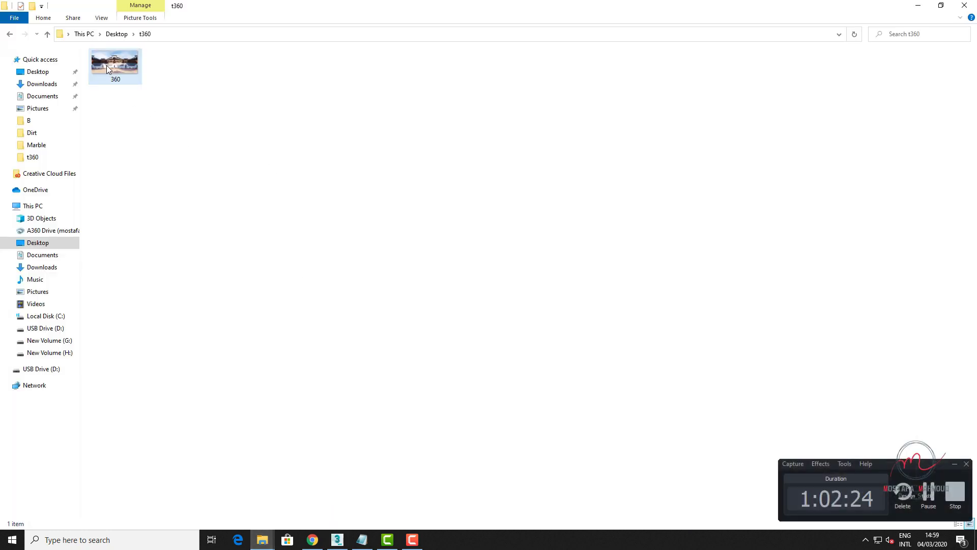
mouse_move(114, 63)
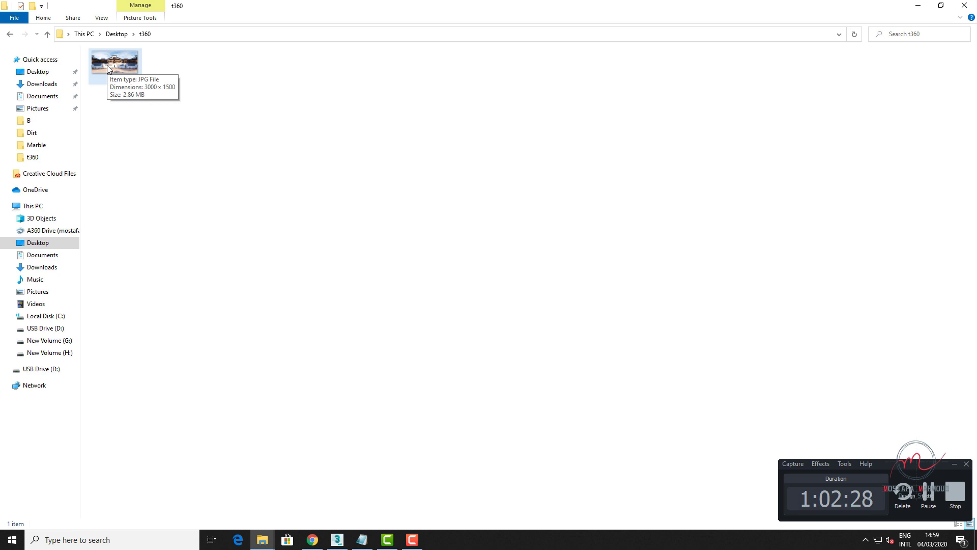
double_click(107, 66)
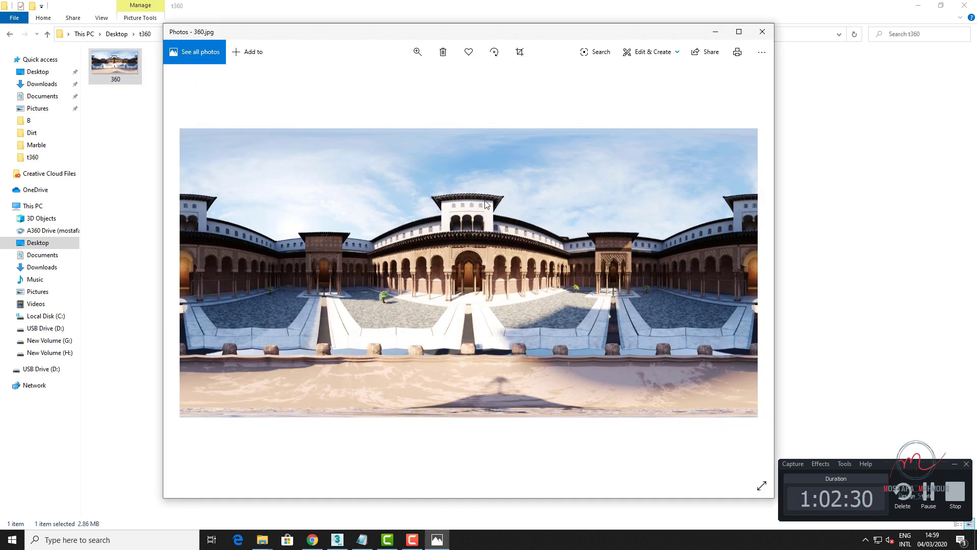
left_click(739, 31)
mouse_move(456, 270)
left_mouse_down()
mouse_move(438, 279)
mouse_move(602, 202)
mouse_move(358, 228)
mouse_move(512, 249)
mouse_move(414, 286)
left_mouse_up()
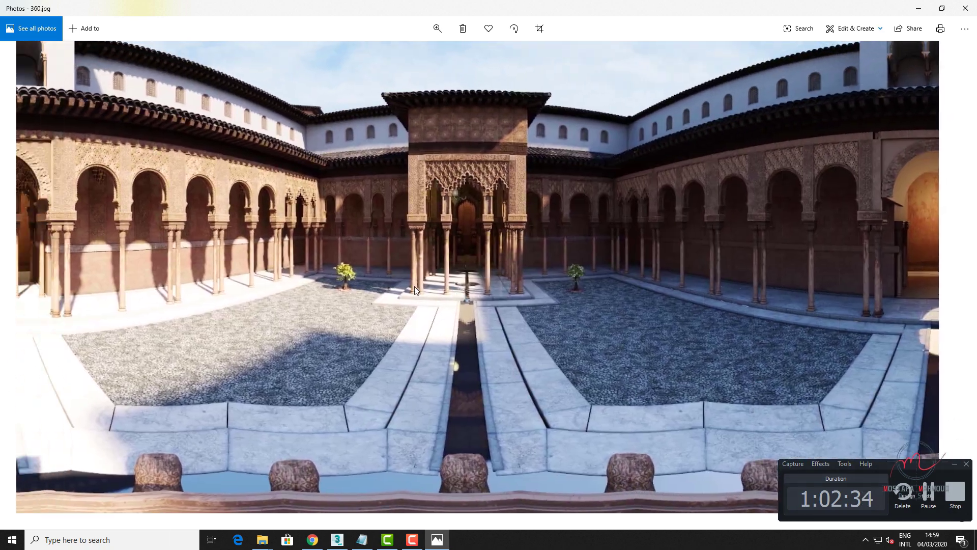
scroll(524, 248, "down", 5)
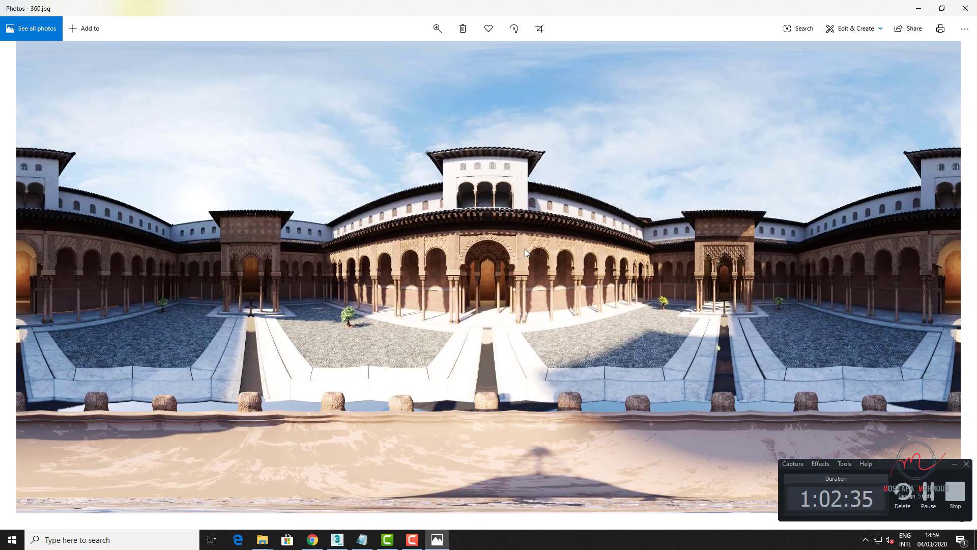
right_click(481, 238)
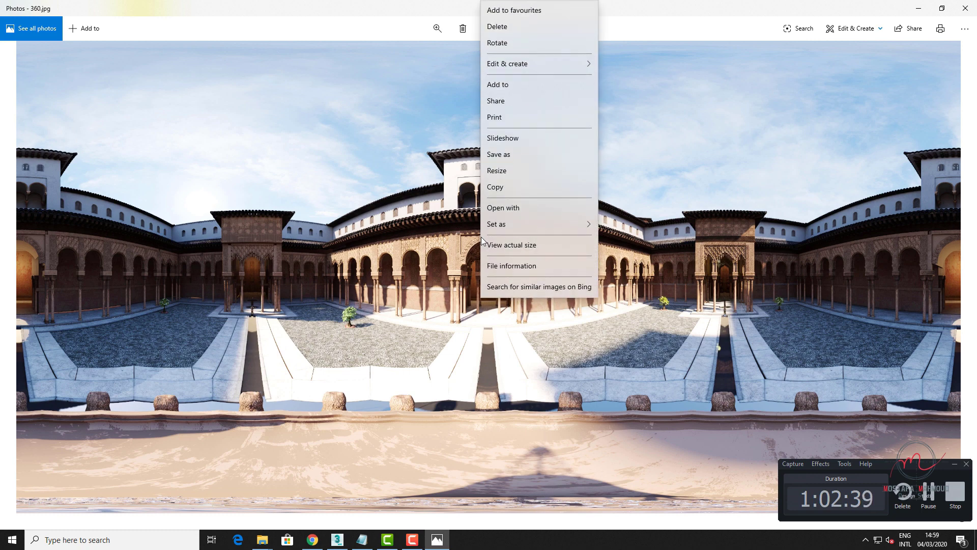
left_click(505, 266)
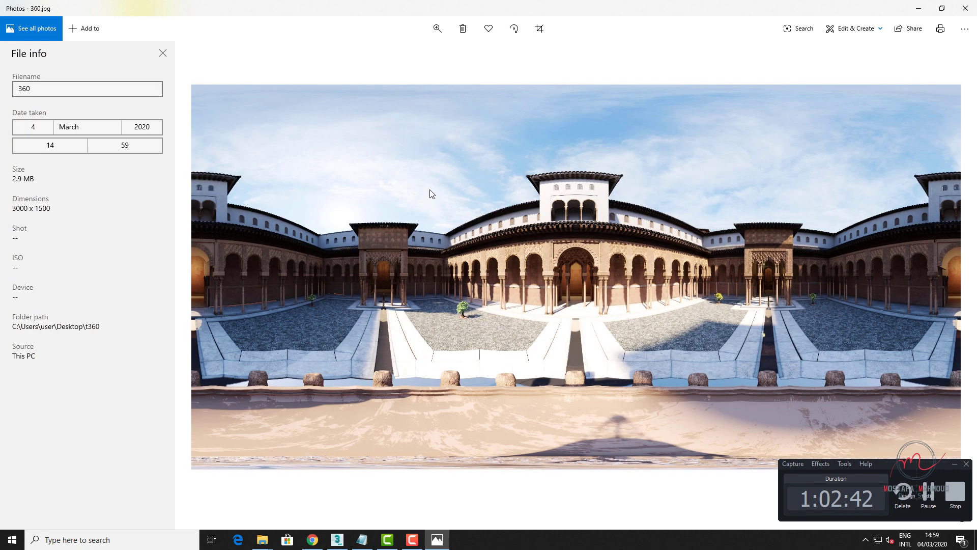
- Close Photos and open the 360 image's Properties on the Details tab
left_click(961, 10)
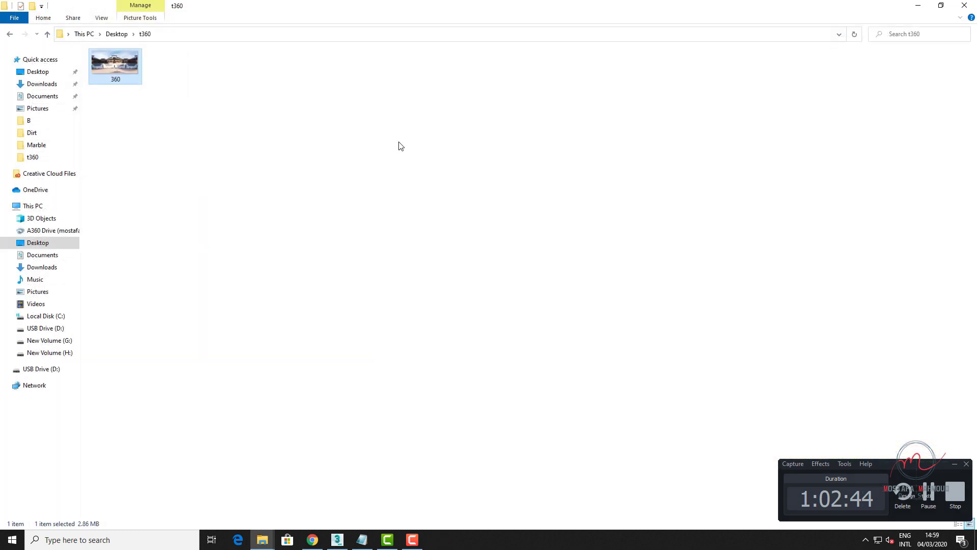
right_click(127, 77)
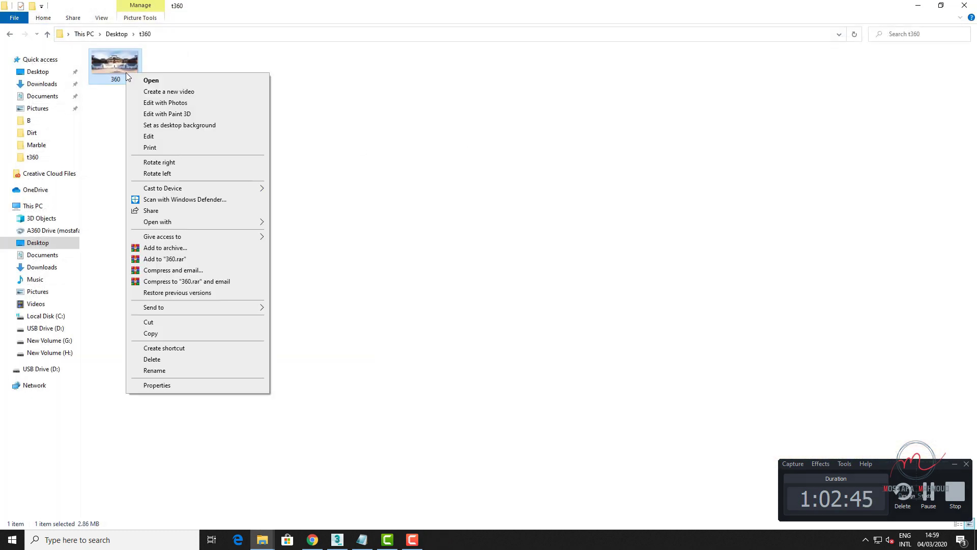
left_click(164, 386)
left_click_drag(207, 81, 375, 97)
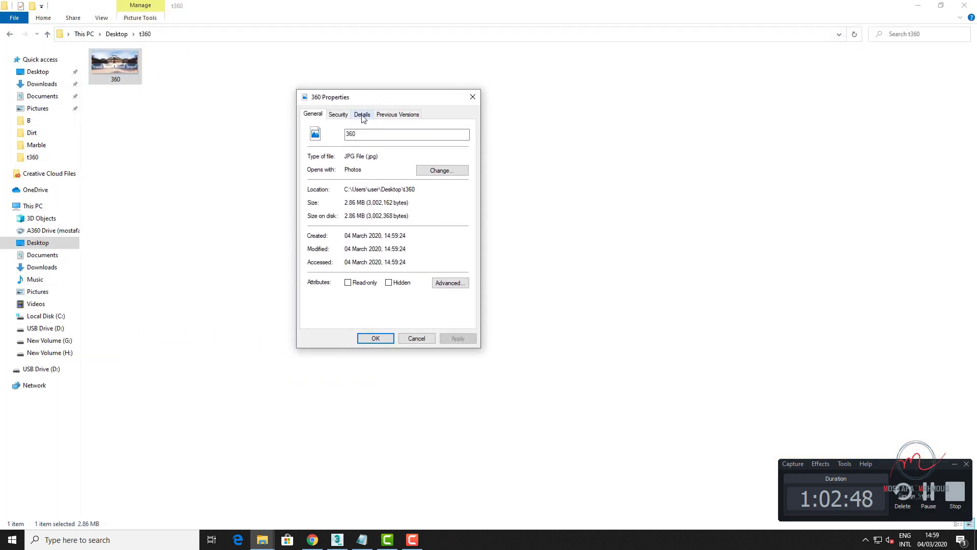
left_click(363, 114)
mouse_move(465, 157)
left_mouse_down()
mouse_move(451, 187)
mouse_move(467, 211)
mouse_move(468, 264)
mouse_move(459, 207)
left_mouse_up()
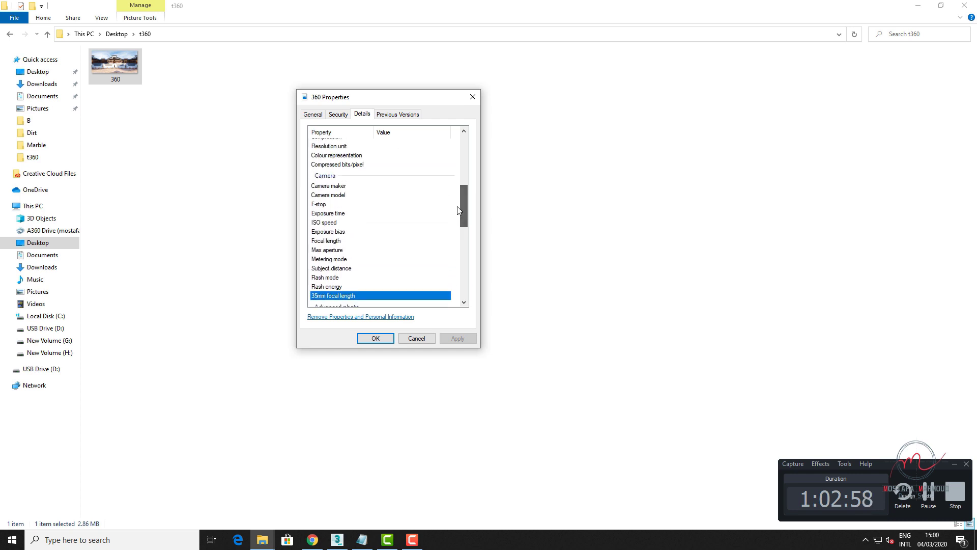
- Bring up the notes listing the RICOH camera names and move them aside
left_click(385, 187)
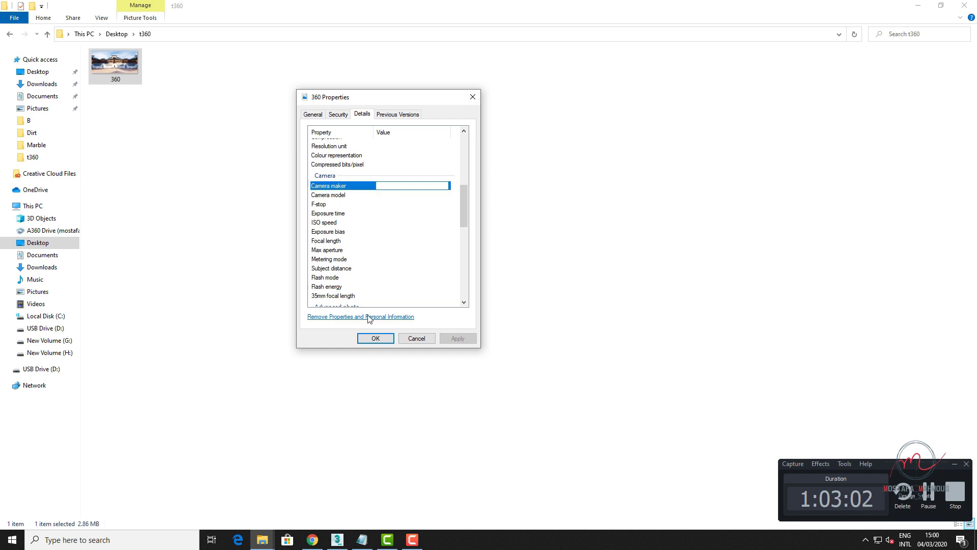
left_click(358, 533)
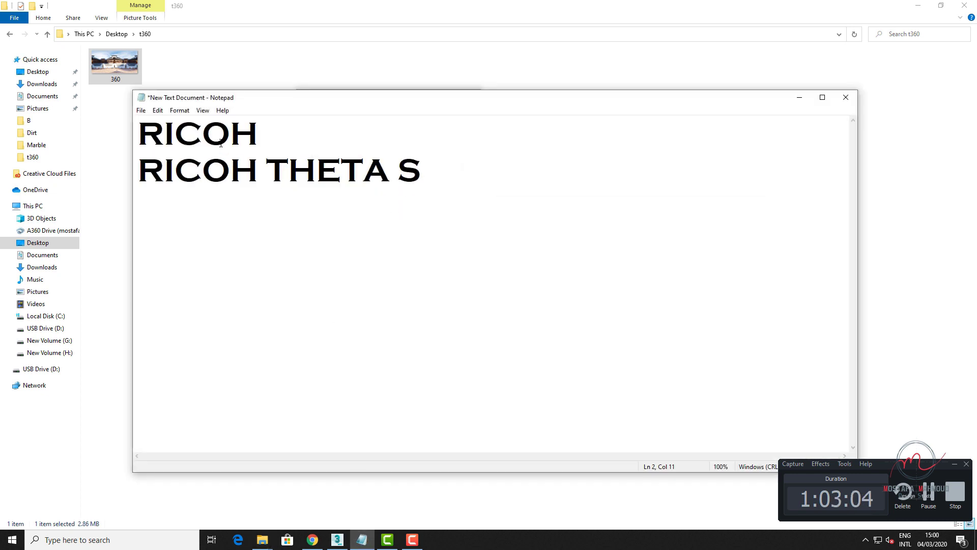
double_click(229, 133)
left_click(229, 133)
mouse_move(251, 98)
left_mouse_down()
mouse_move(514, 125)
mouse_move(742, 117)
left_mouse_up()
- Set Camera maker to RICOH and Camera model to RICOH THETA S, then apply and close
left_click(392, 184)
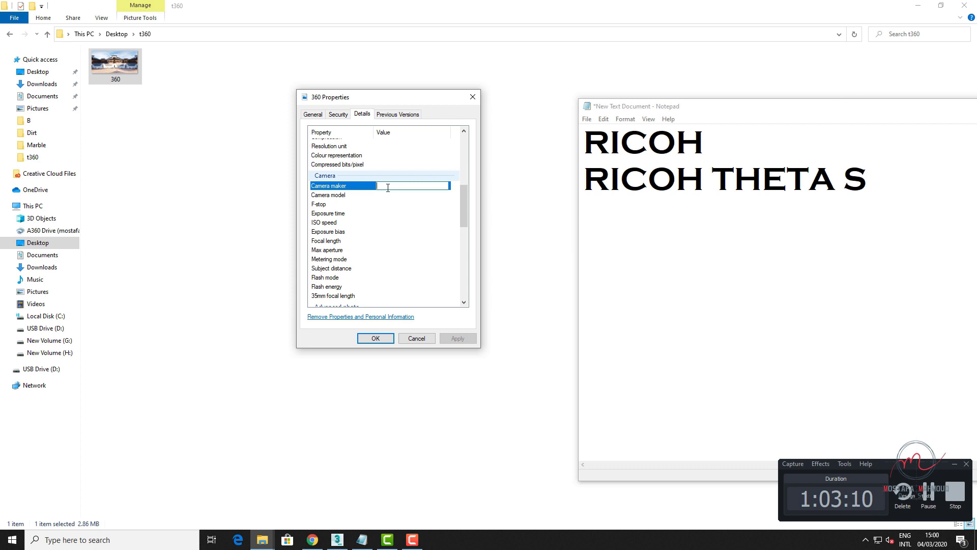
type("R")
type("ICOH")
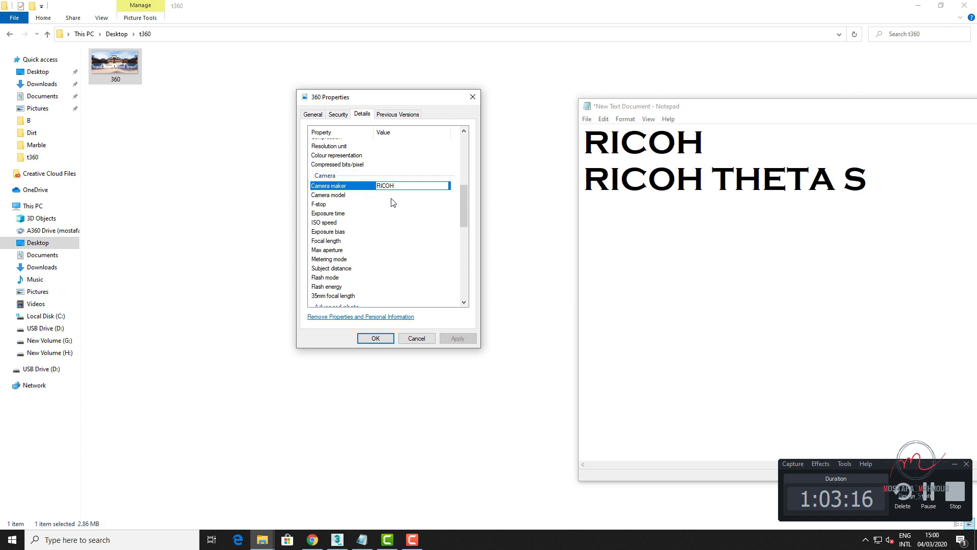
left_click(393, 199)
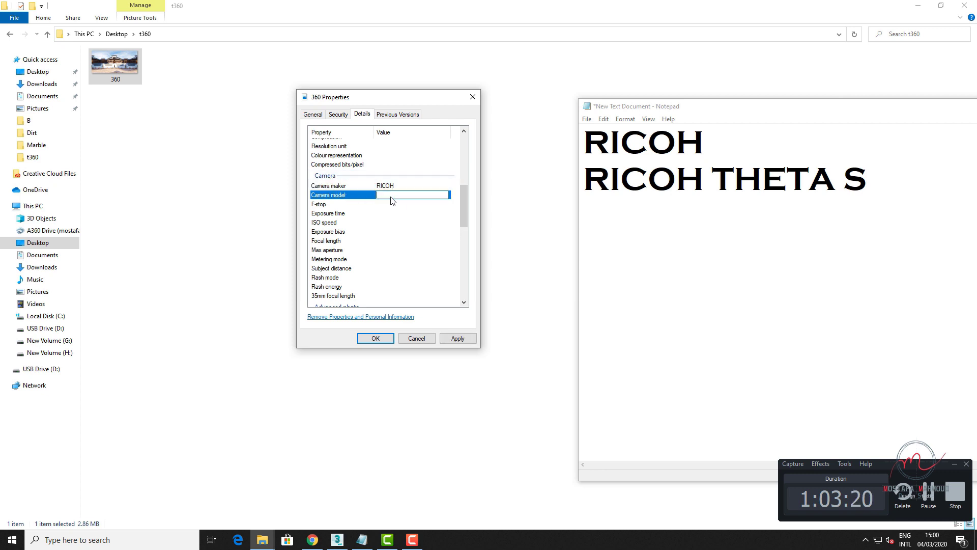
type("RICOH ")
type("THE")
type("TA ")
type("S")
left_click(447, 340)
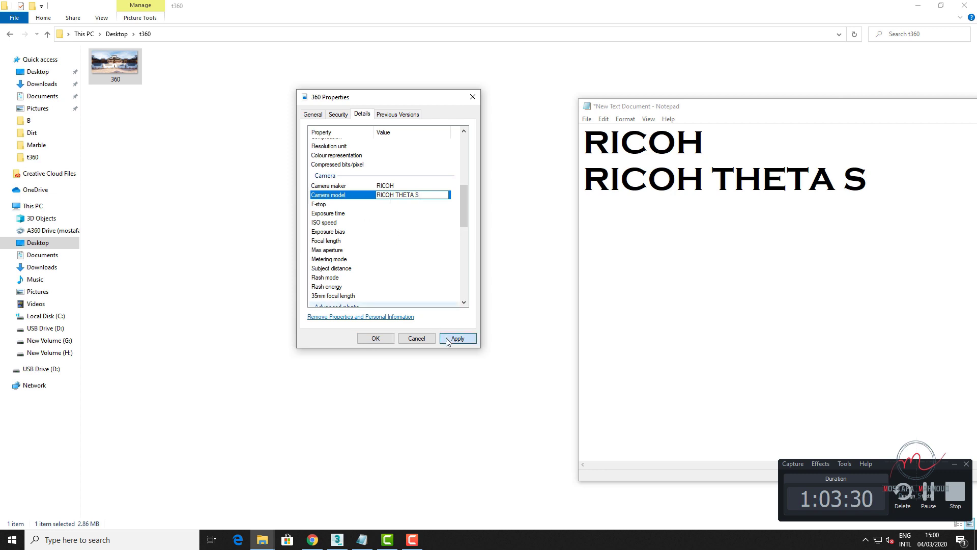
left_click(375, 338)
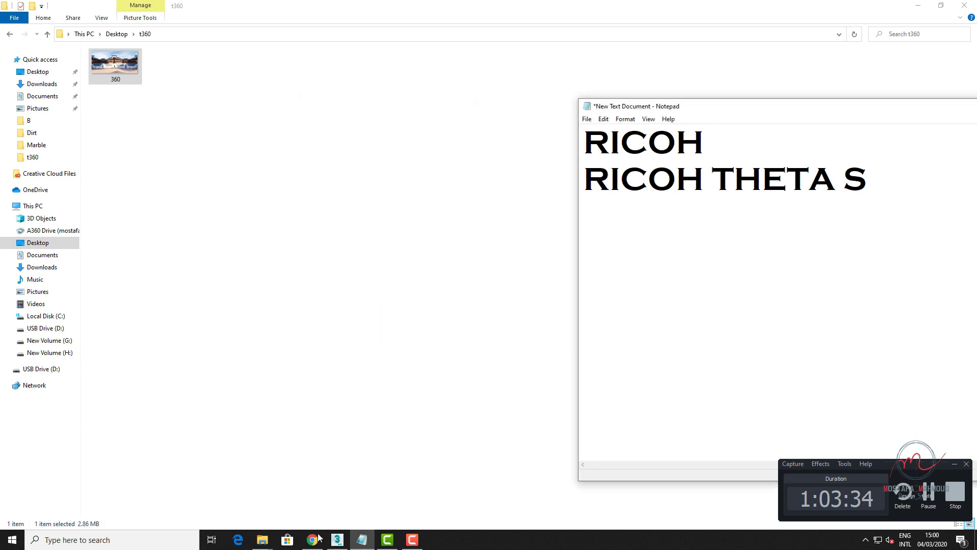
mouse_move(313, 539)
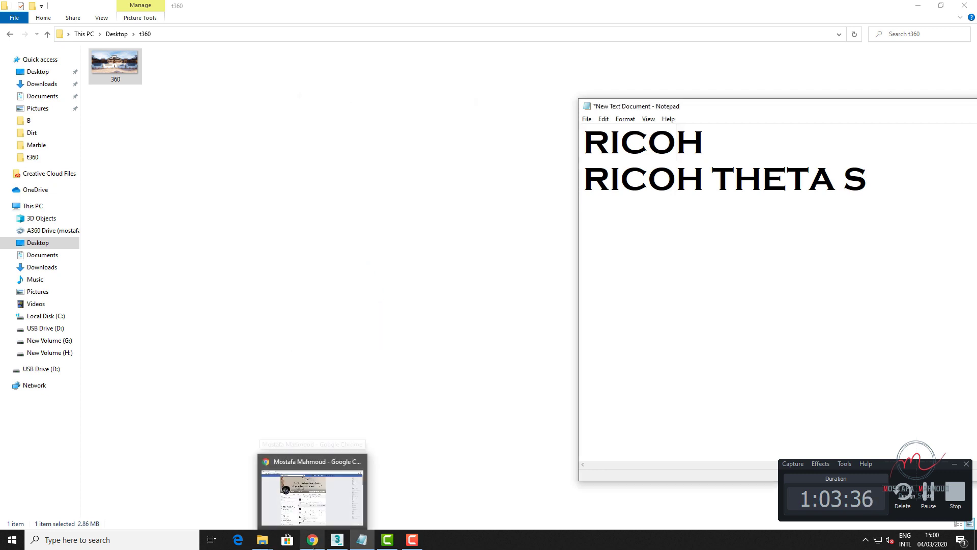
- Post the 360 image from the t360 folder to Facebook with audience Only me
left_click(325, 509)
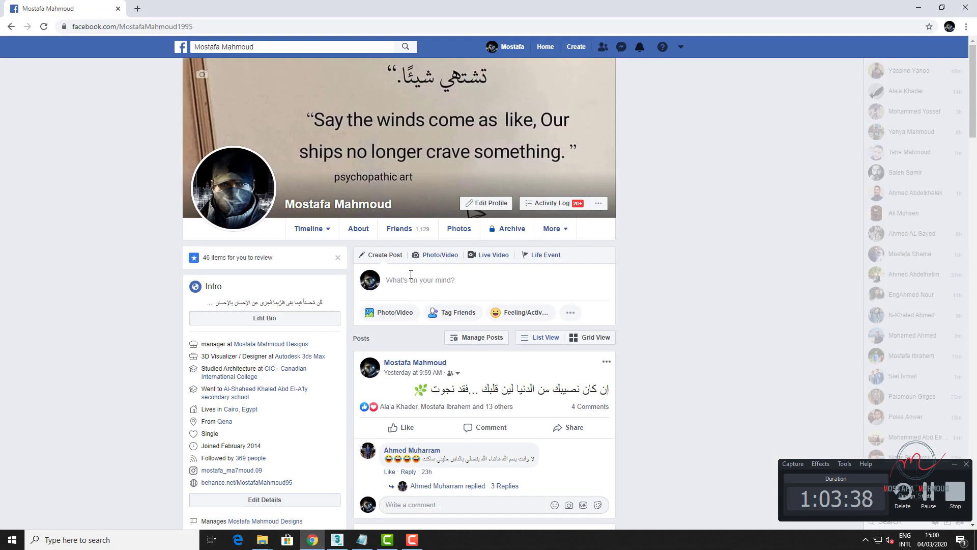
left_click(397, 323)
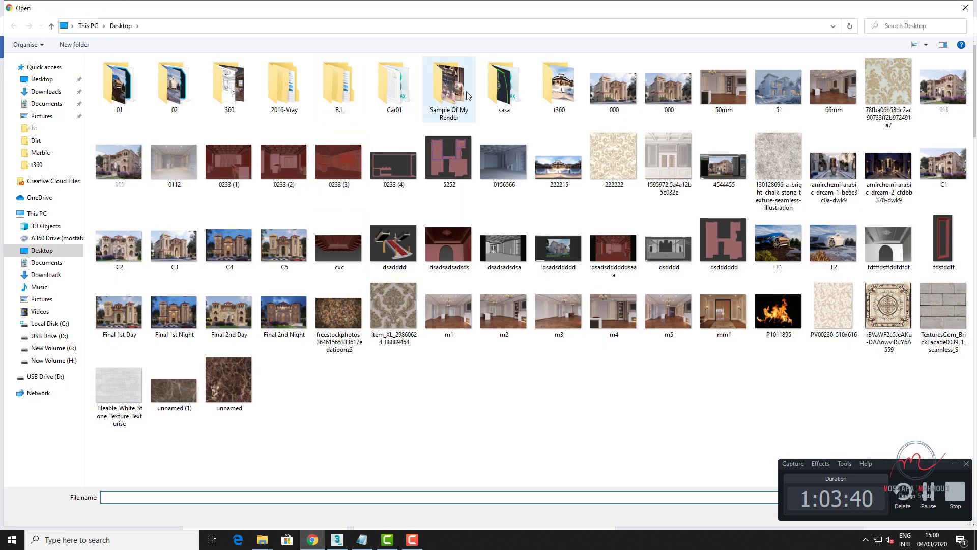
double_click(553, 86)
left_click(129, 91)
double_click(130, 90)
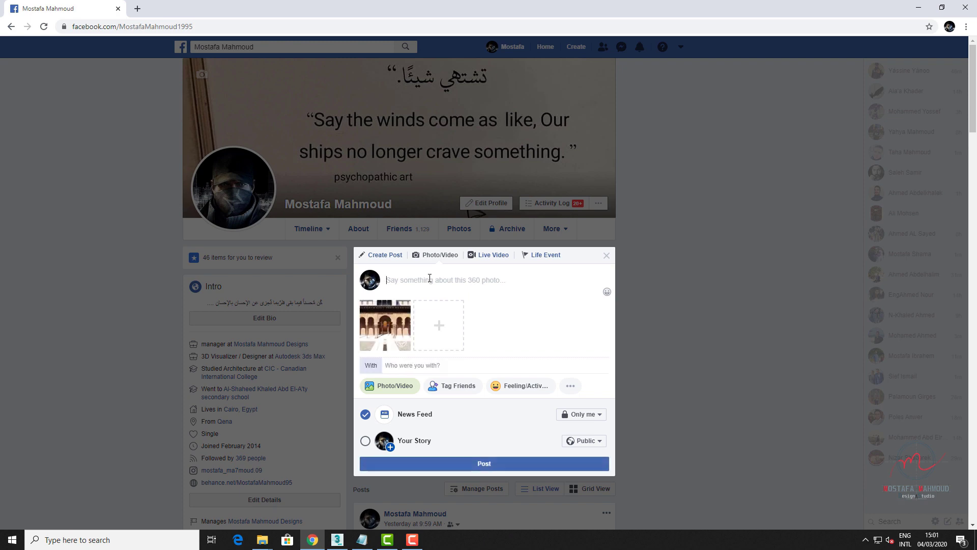
left_click(494, 462)
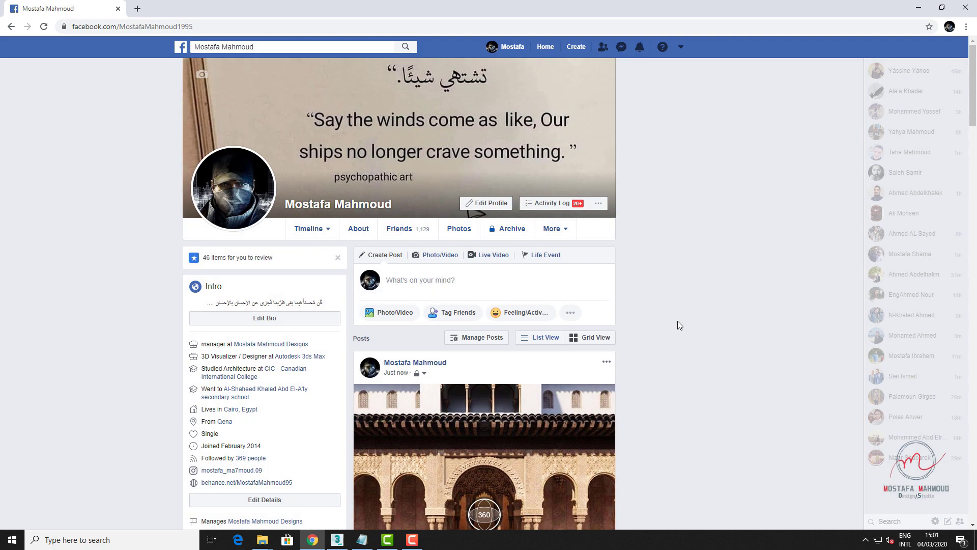
- Open the 360 courtyard post in the photo viewer, look around, then reopen it from the feed
scroll(567, 286, "down", 1)
left_click(539, 373)
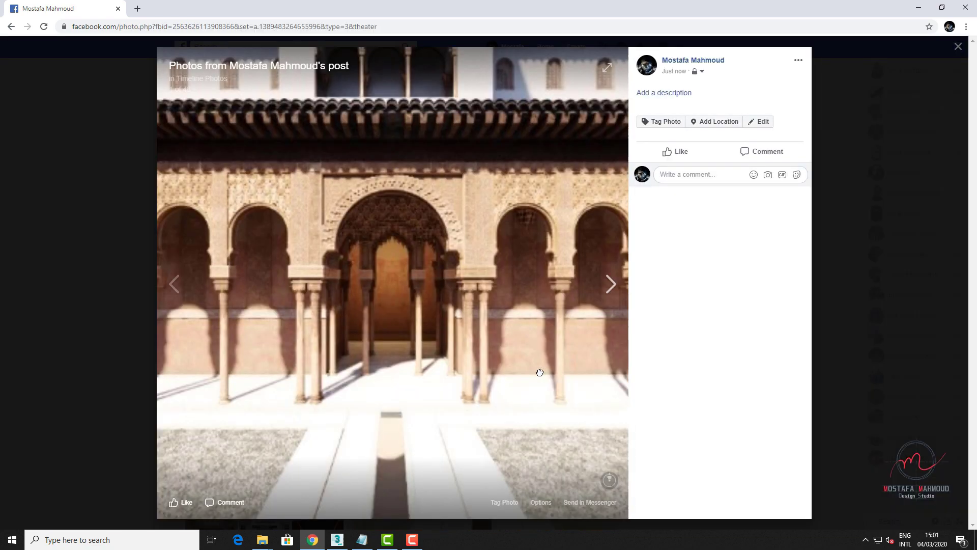
left_click(607, 67)
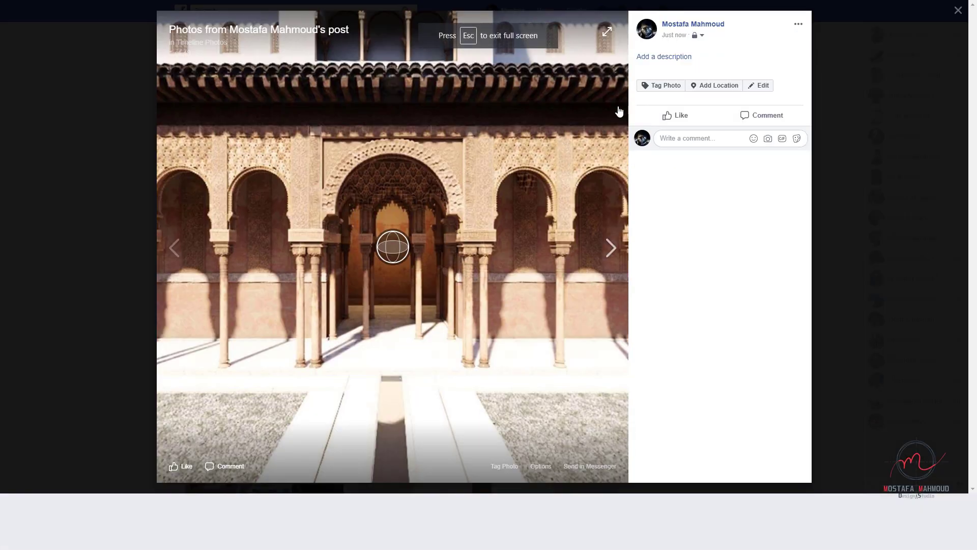
key("Escape")
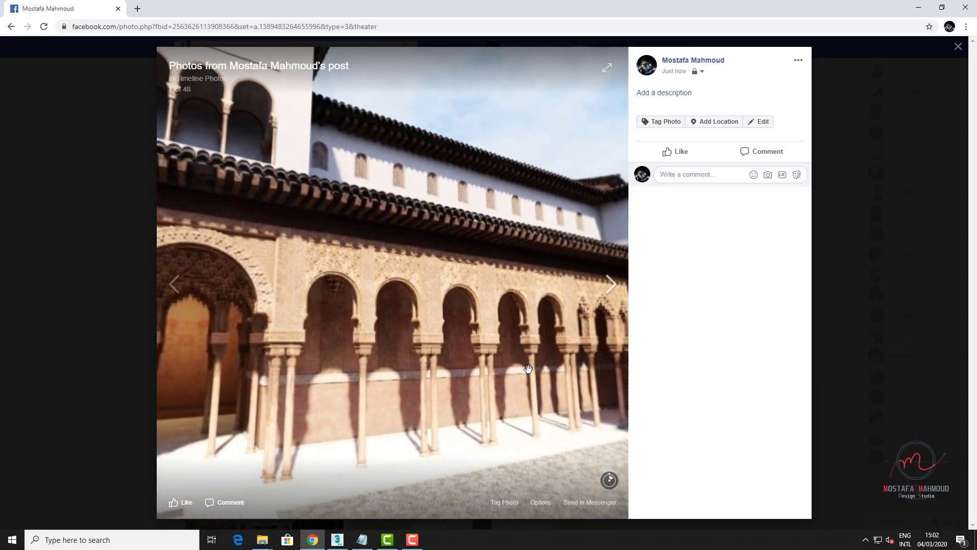
left_click_drag(475, 227, 559, 190)
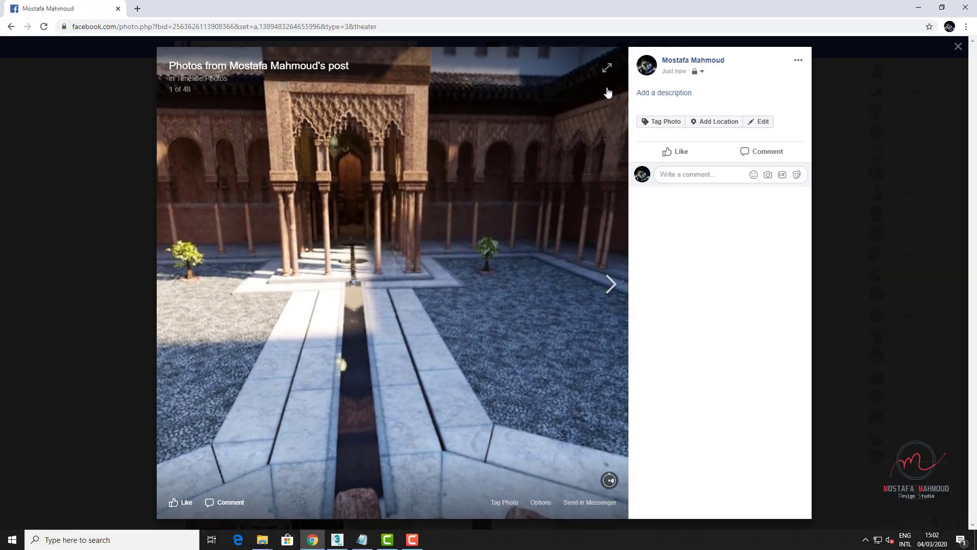
key("Escape")
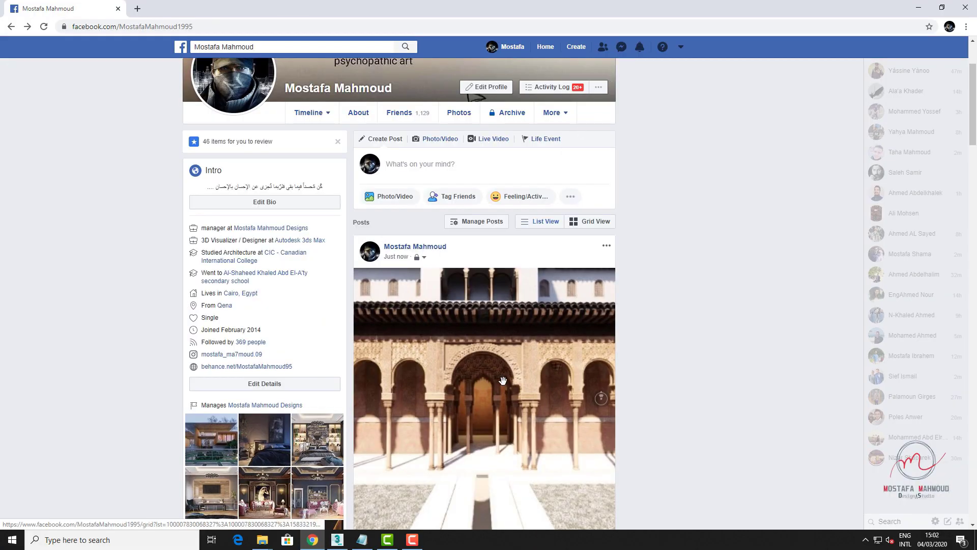
left_click_drag(519, 431, 442, 370)
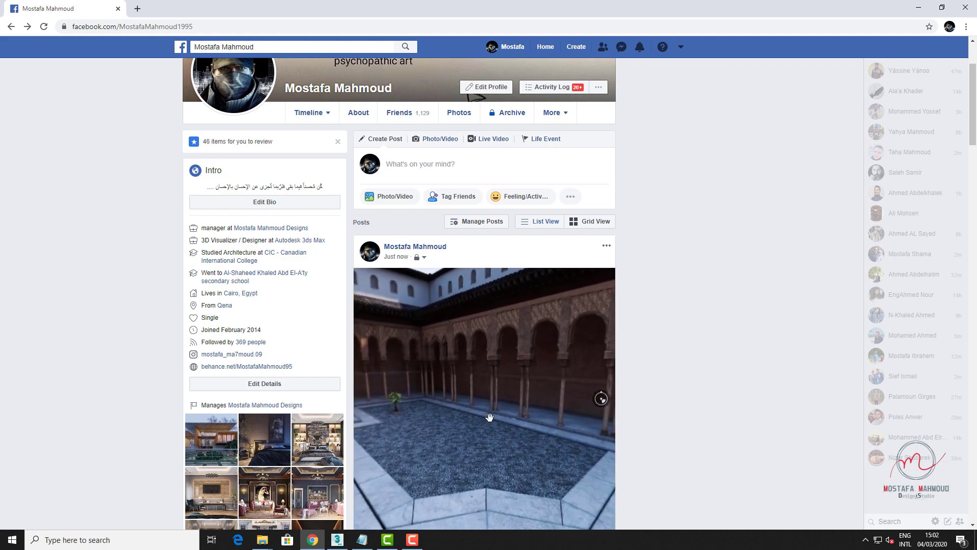
left_click(489, 418)
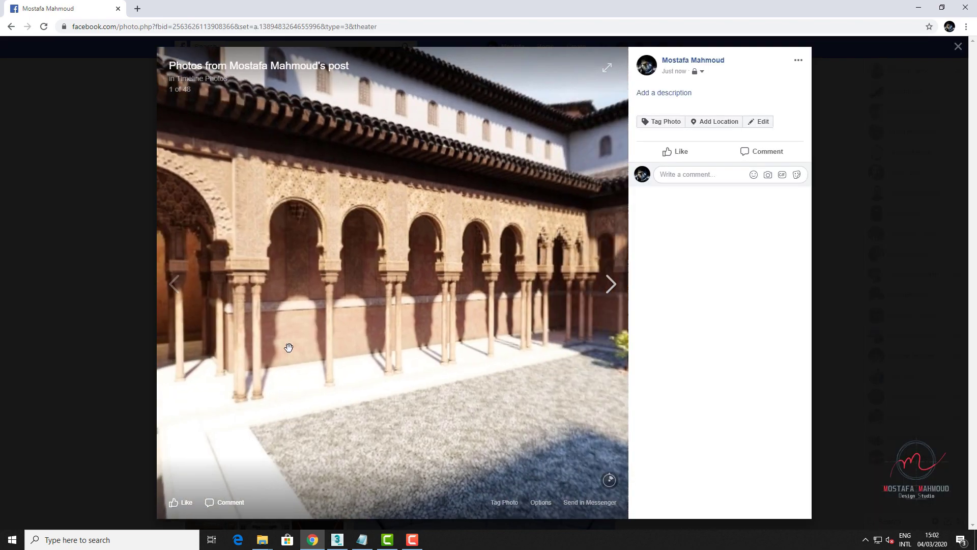
- Go full screen and turn the panorama across the arcade, lit doorway and central pavilion
left_click(607, 68)
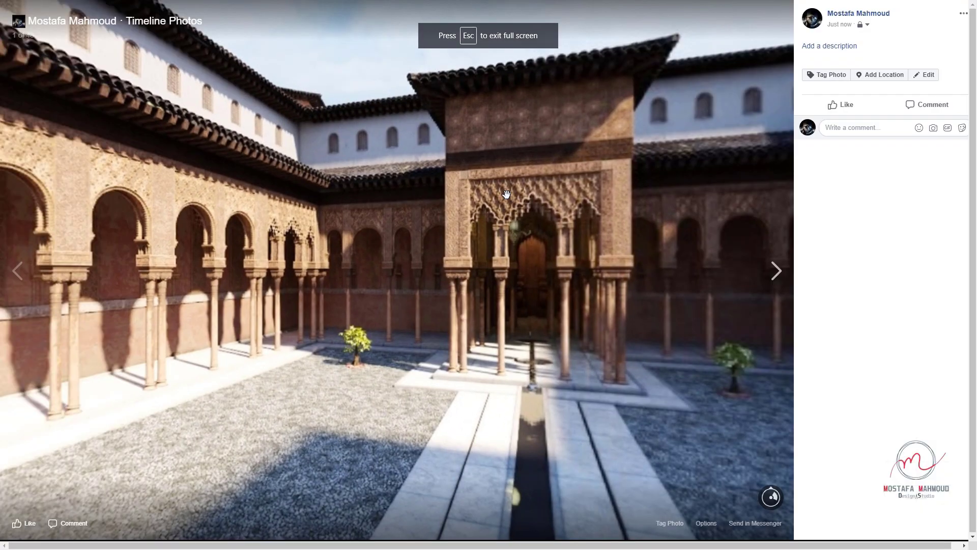
left_click_drag(537, 314, 362, 305)
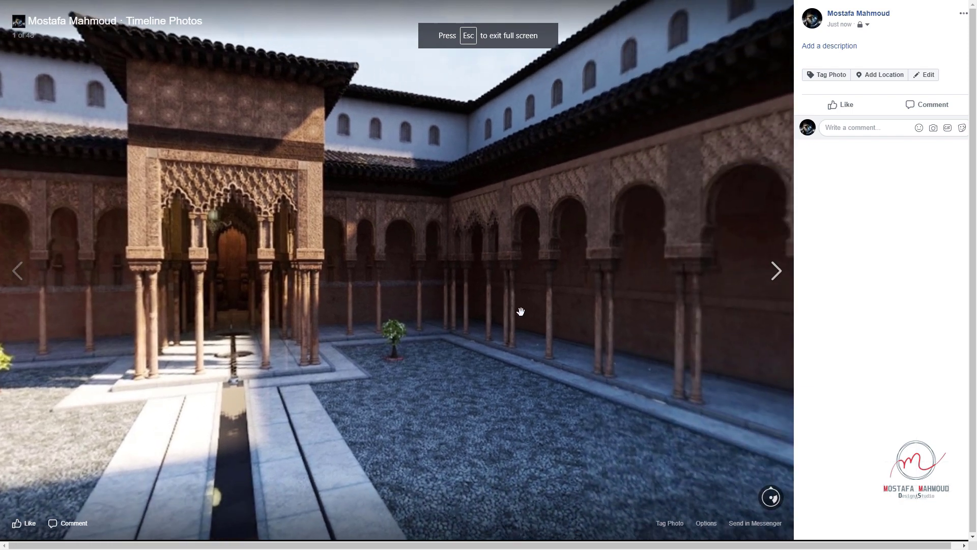
left_click_drag(520, 312, 384, 312)
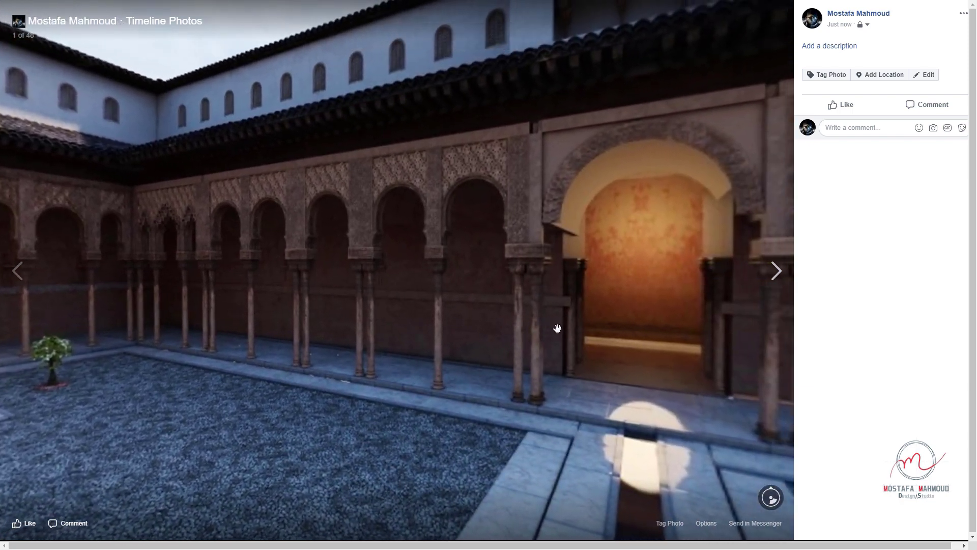
left_click_drag(557, 328, 382, 324)
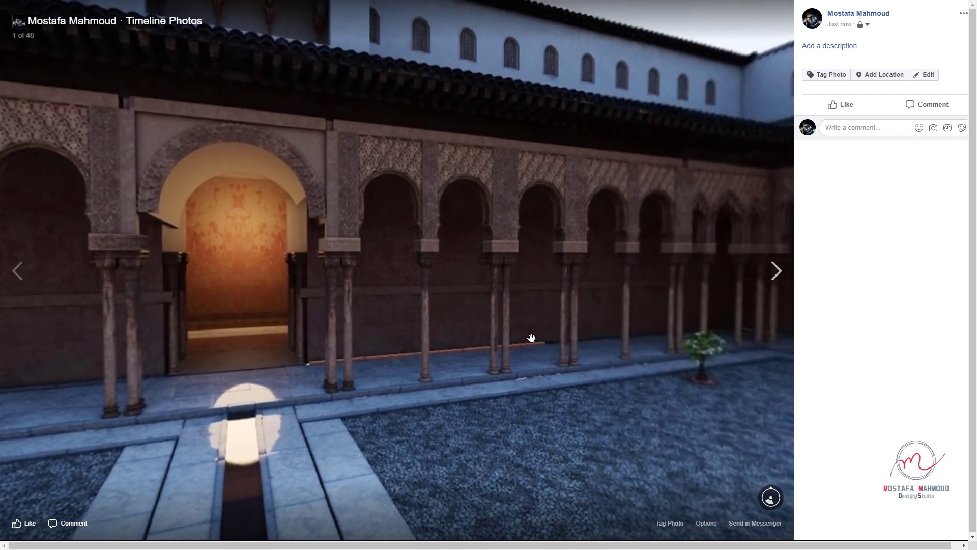
left_click_drag(530, 338, 327, 340)
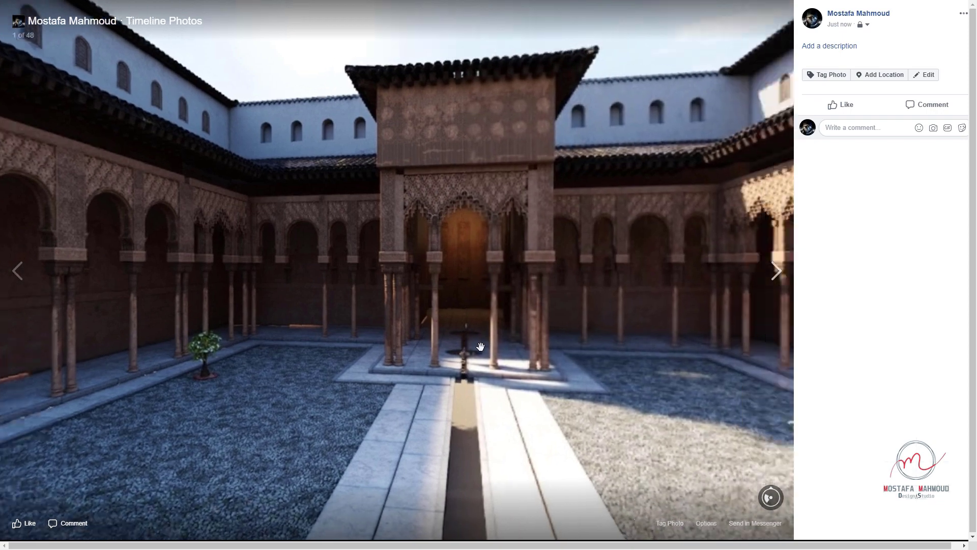
left_click_drag(480, 347, 349, 396)
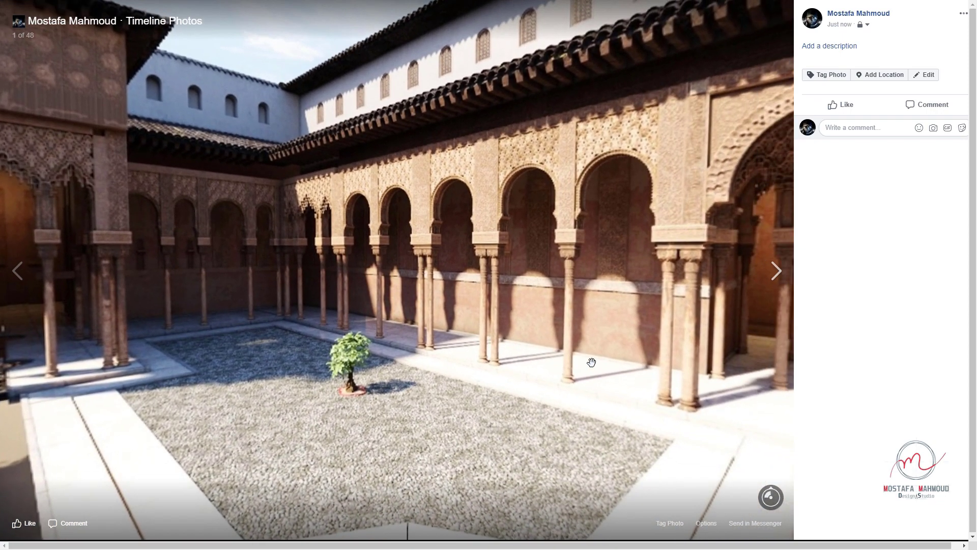
- Look toward the water channel, side arcade and sky, then exit full screen and close the viewer
left_click_drag(592, 362, 357, 357)
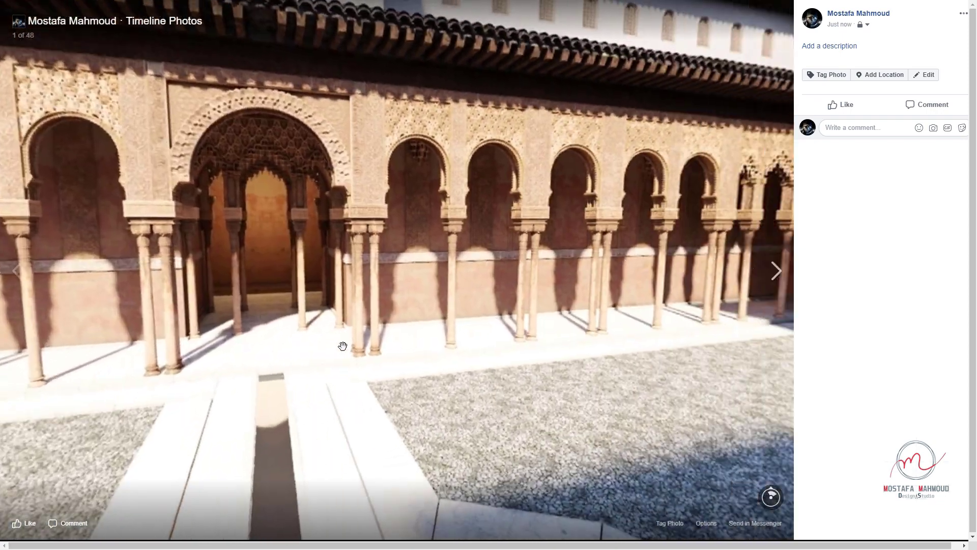
left_click_drag(518, 357, 364, 357)
left_click_drag(565, 318, 350, 312)
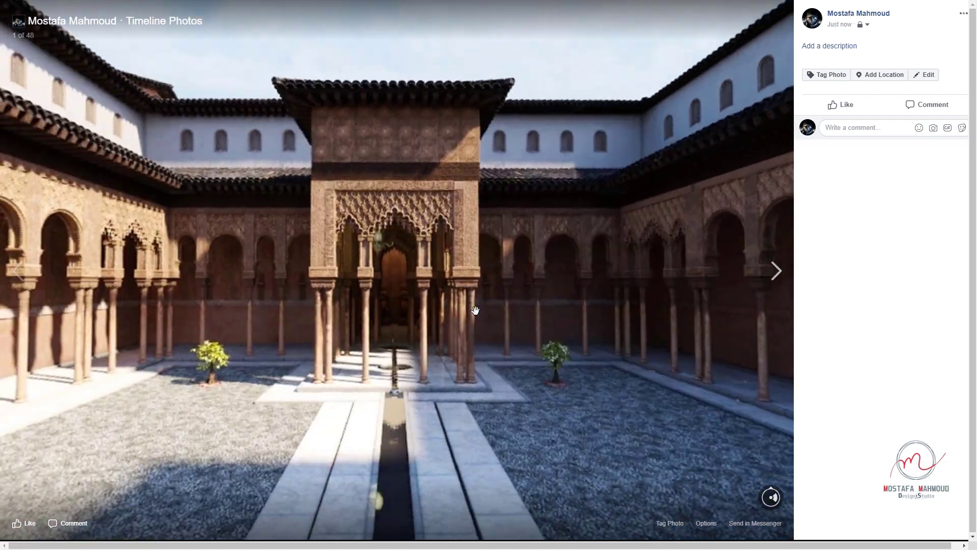
mouse_move(475, 310)
left_mouse_down()
mouse_move(707, 305)
mouse_move(270, 285)
mouse_move(410, 272)
mouse_move(421, 200)
mouse_move(338, 240)
mouse_move(305, 335)
left_mouse_up()
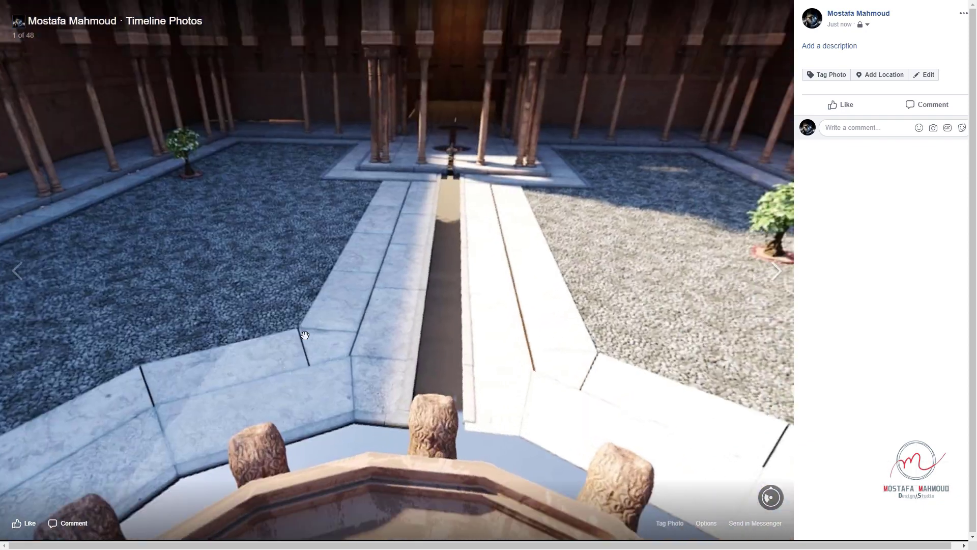
mouse_move(391, 360)
left_mouse_down()
mouse_move(338, 349)
mouse_move(582, 408)
mouse_move(366, 395)
mouse_move(601, 172)
mouse_move(532, 285)
mouse_move(328, 310)
mouse_move(486, 299)
mouse_move(394, 296)
mouse_move(520, 329)
left_mouse_up()
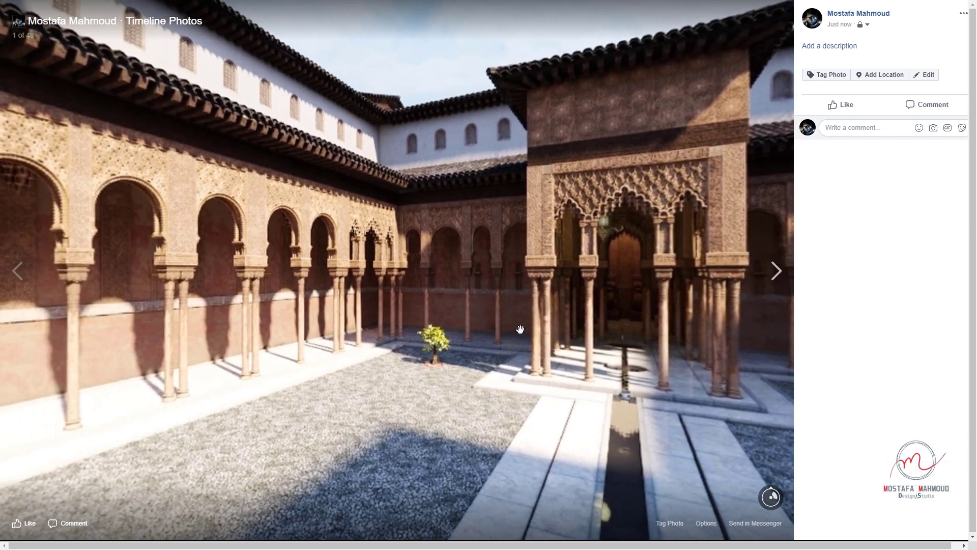
key("Escape")
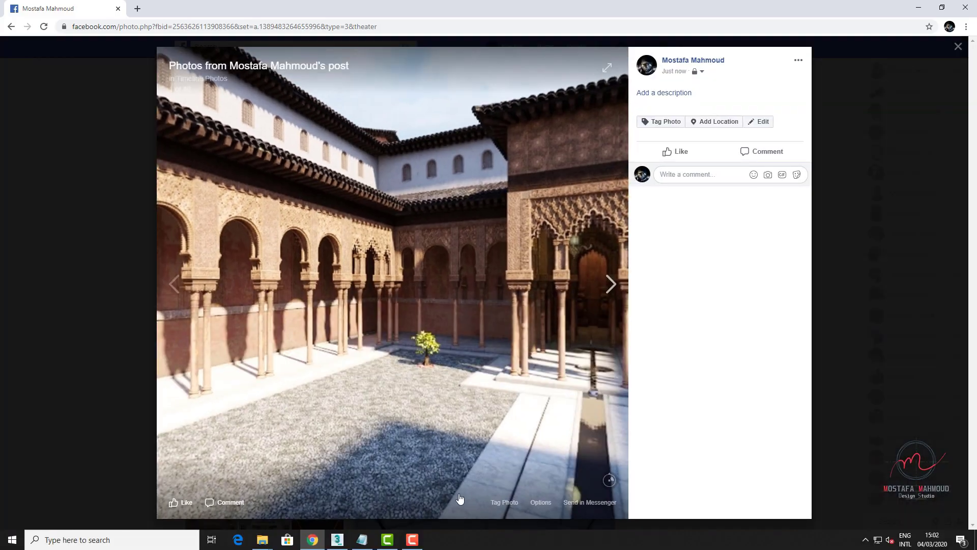
key("Escape")
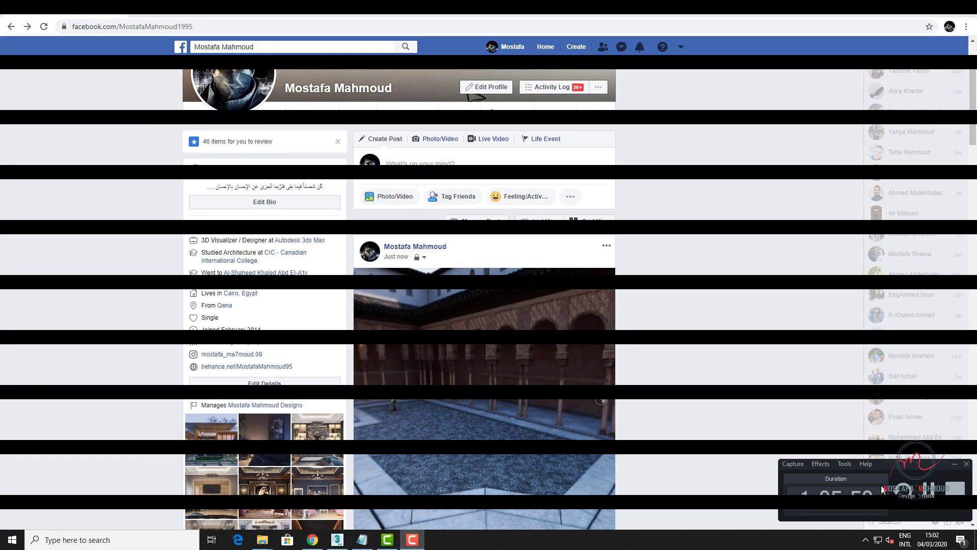